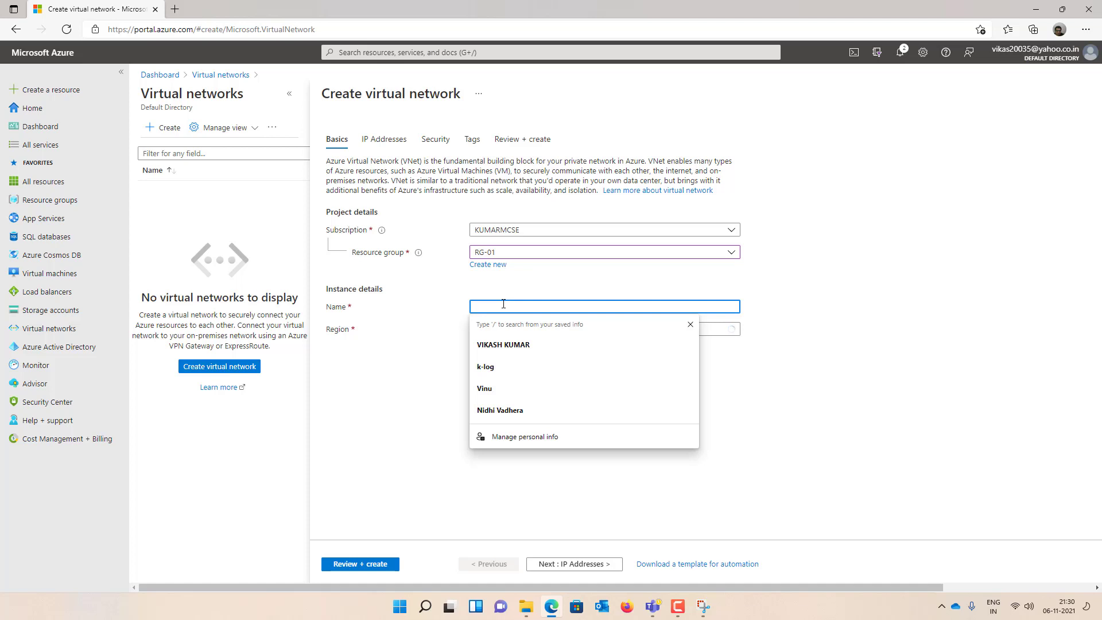
Name the virtual network VNET-01 and continue to its IP address settings.
text(VNET=)
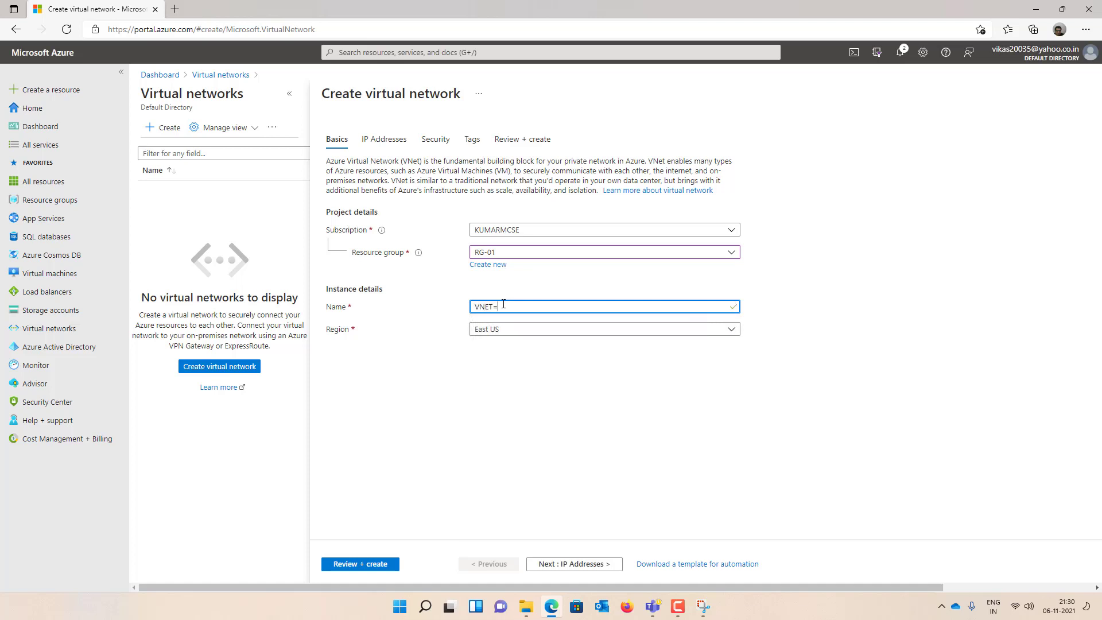
key(BackSpace)
text(-01)
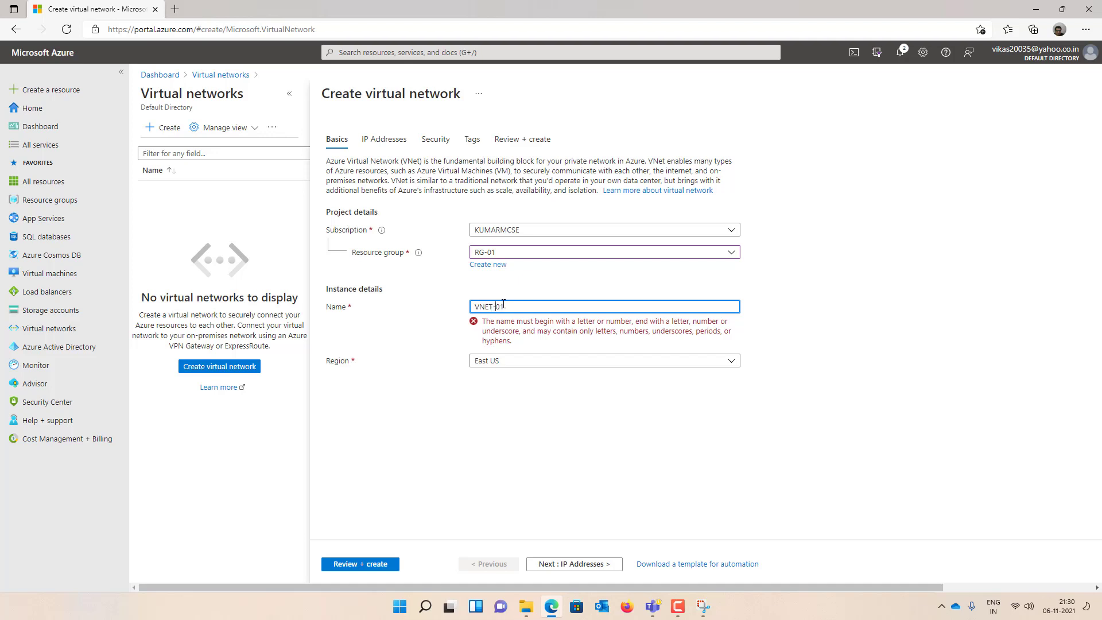
click(560, 564)
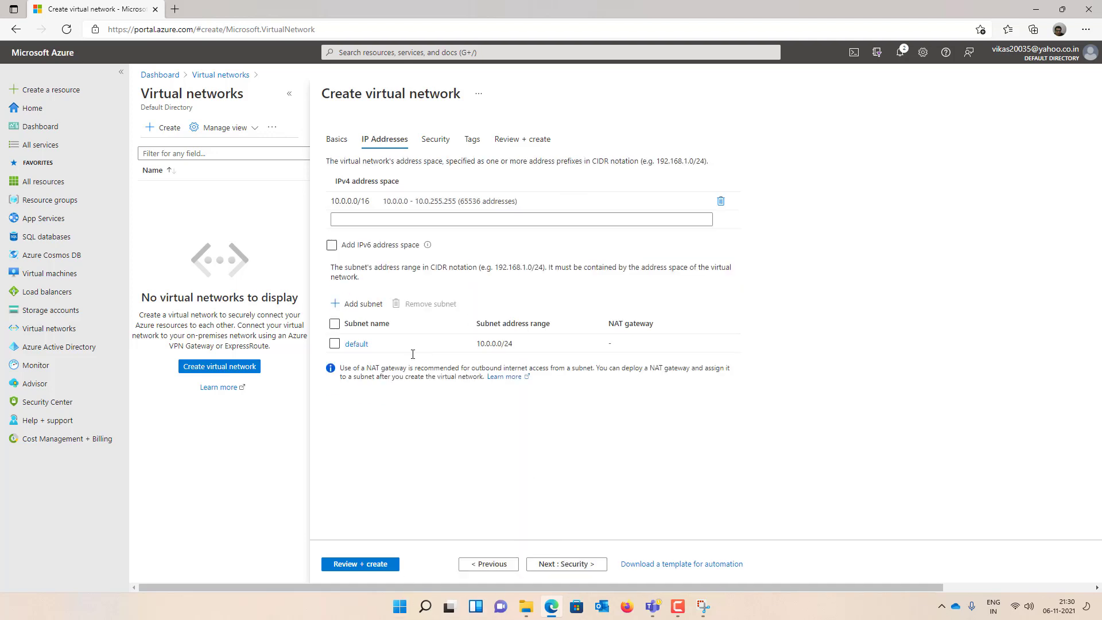
Rename the default subnet to s1-sql, save it, and validate and create the virtual network.
click(342, 202)
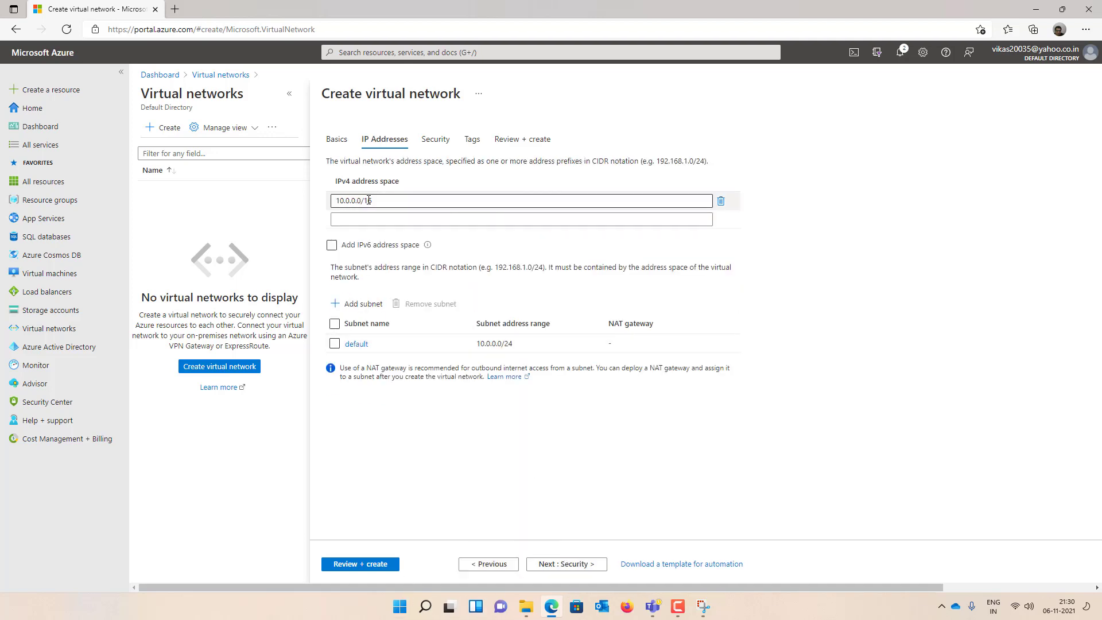
click(354, 342)
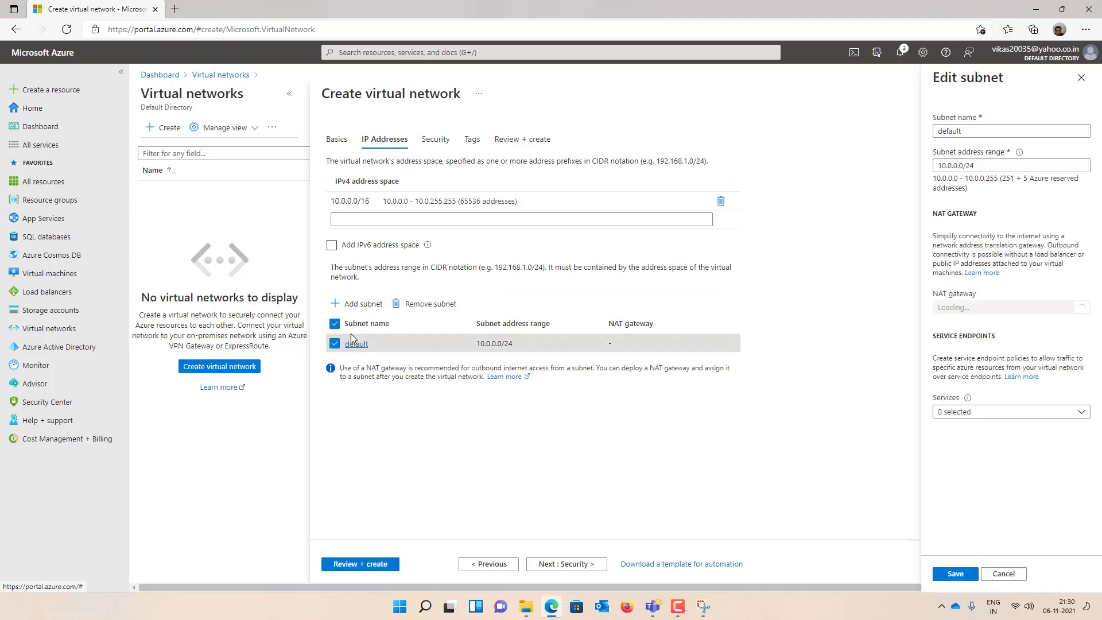
drag(970, 129, 895, 133)
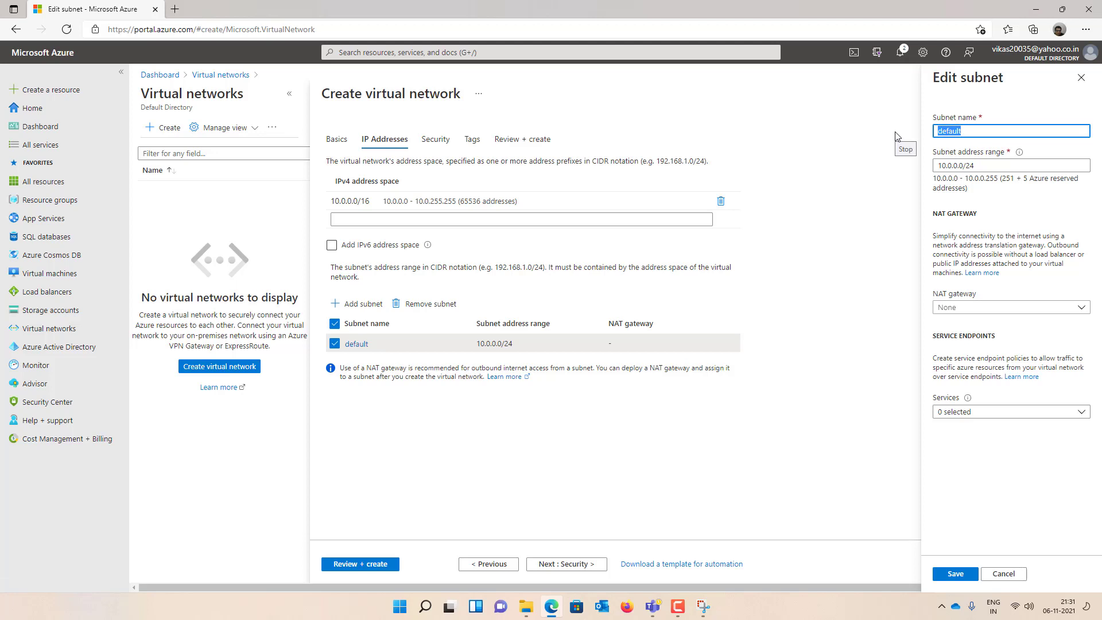
text(s1-sql)
click(955, 574)
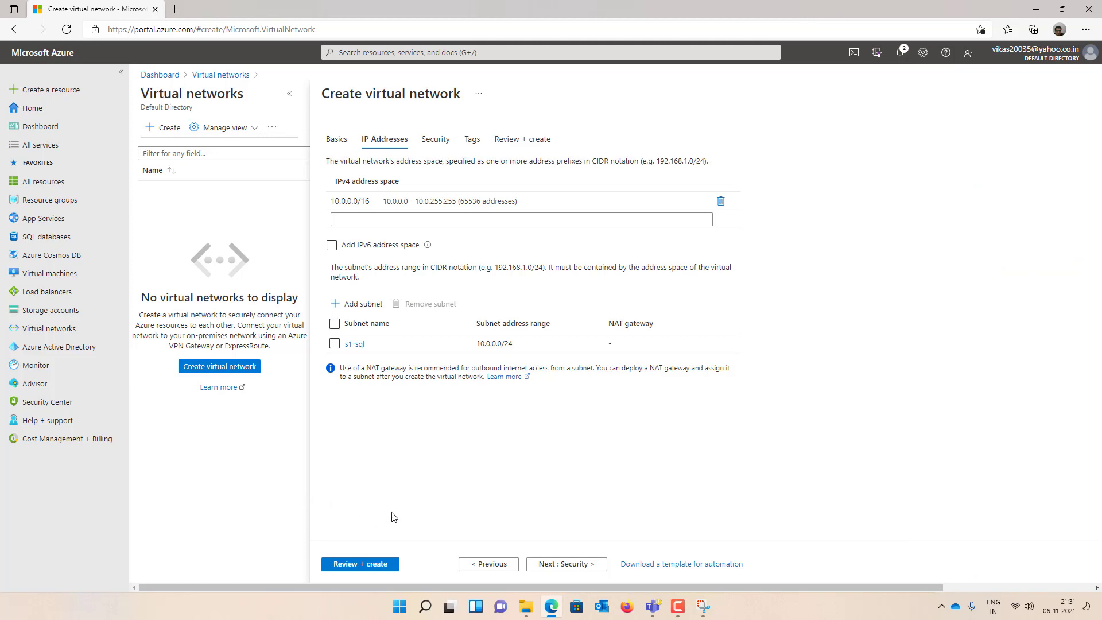
click(371, 564)
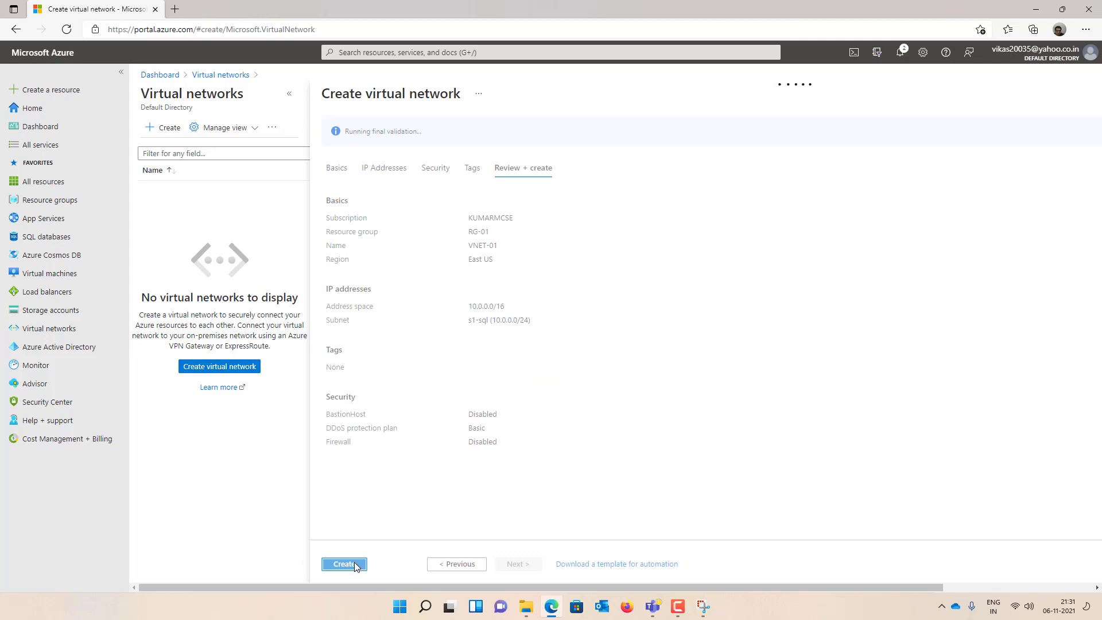
click(354, 566)
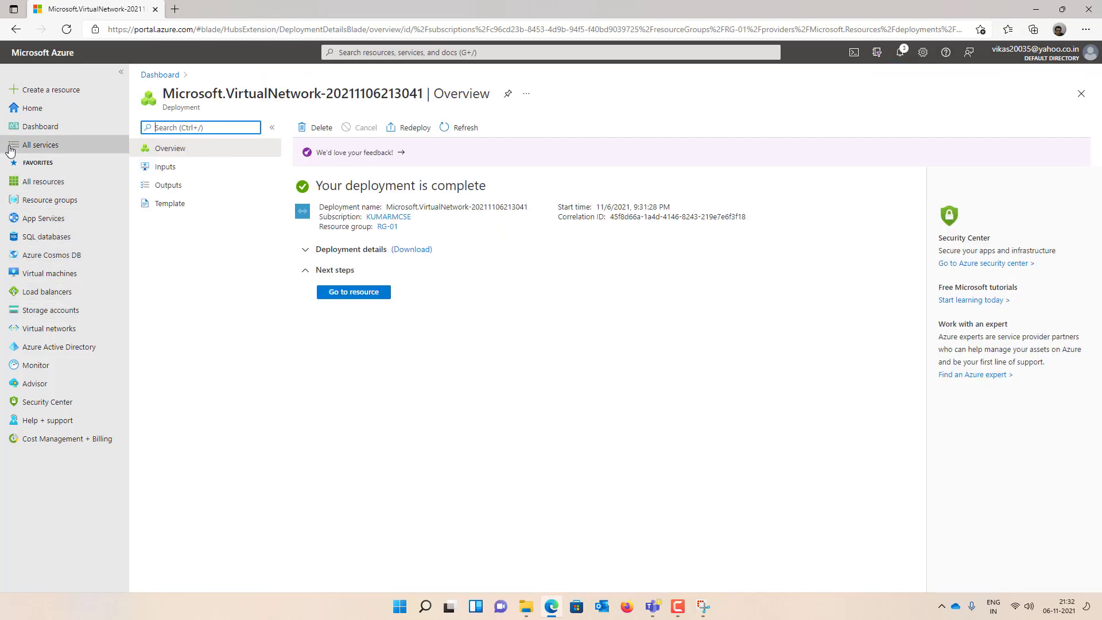
Start a new Windows Server 2019 Datacenter virtual machine in resource group RG-01 and name it vm01.
click(34, 101)
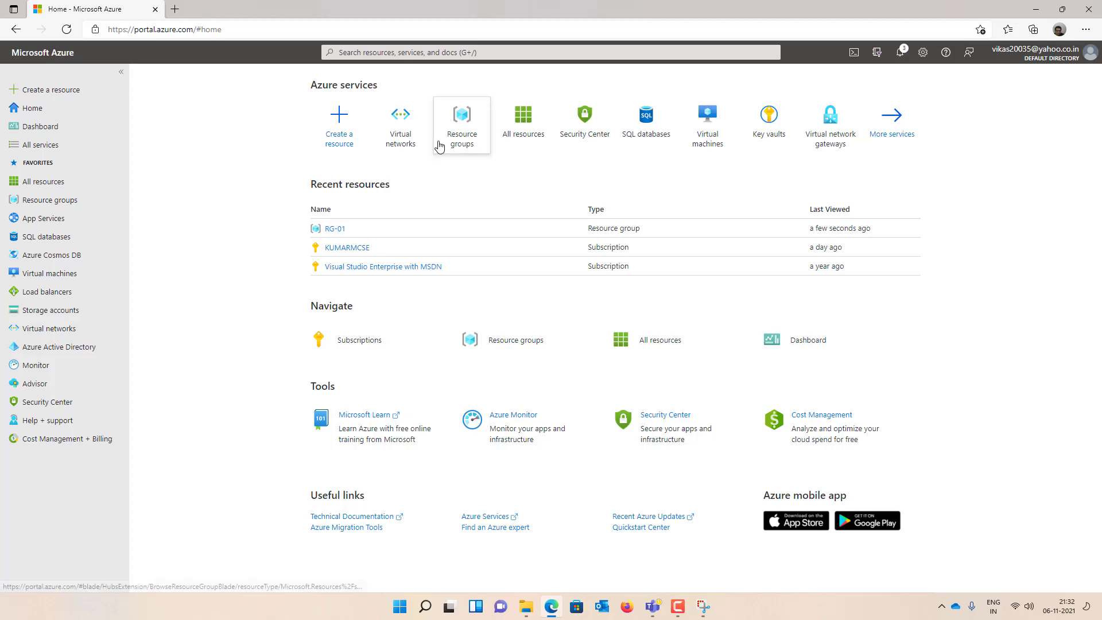
click(335, 148)
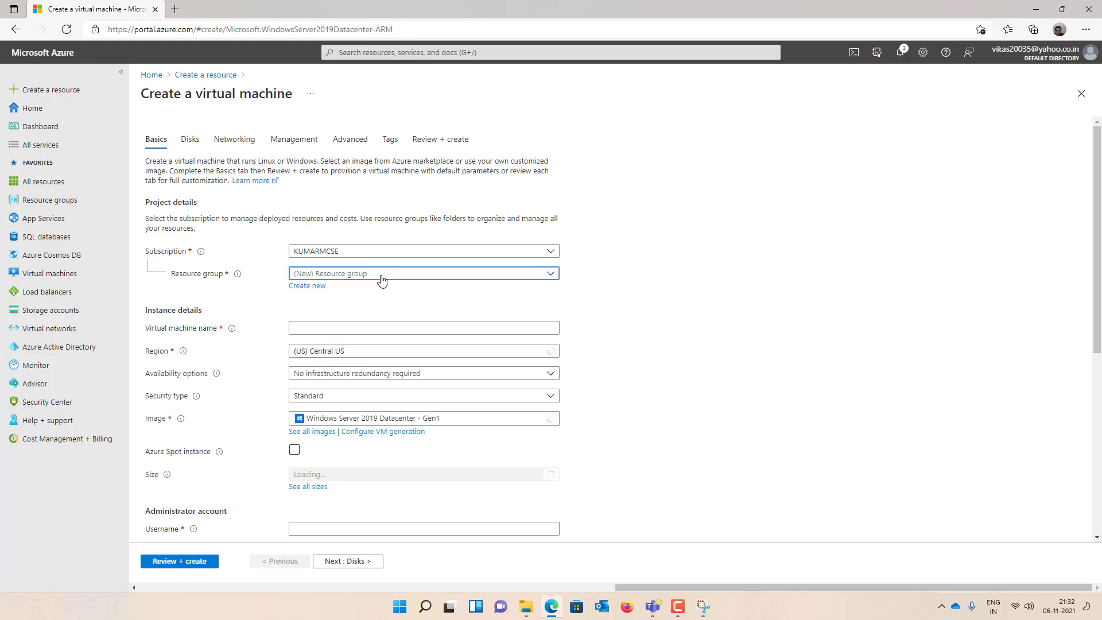
click(381, 275)
click(359, 330)
click(354, 325)
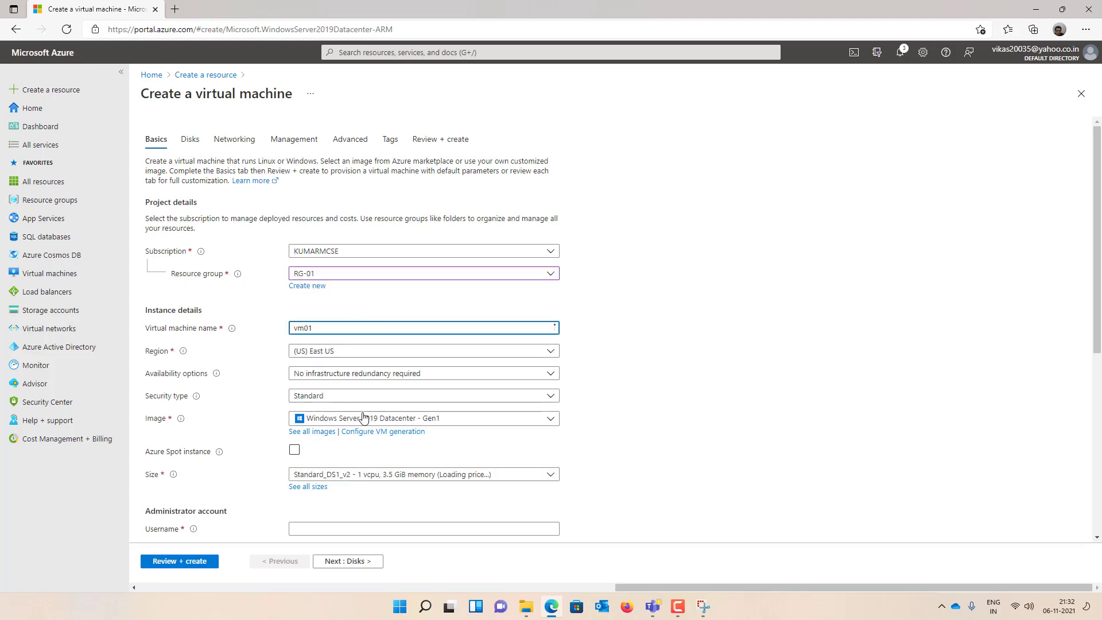
Enter the administrator account's username and password for the virtual machine, and confirm the password.
click(338, 528)
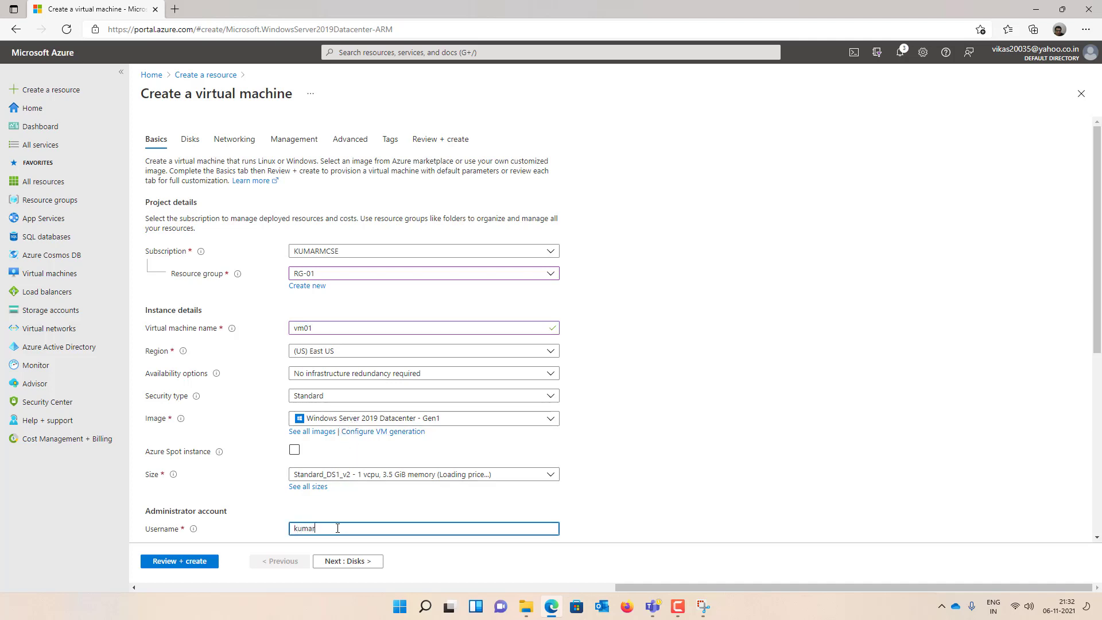
scroll(337, 528, down, 4)
click(312, 331)
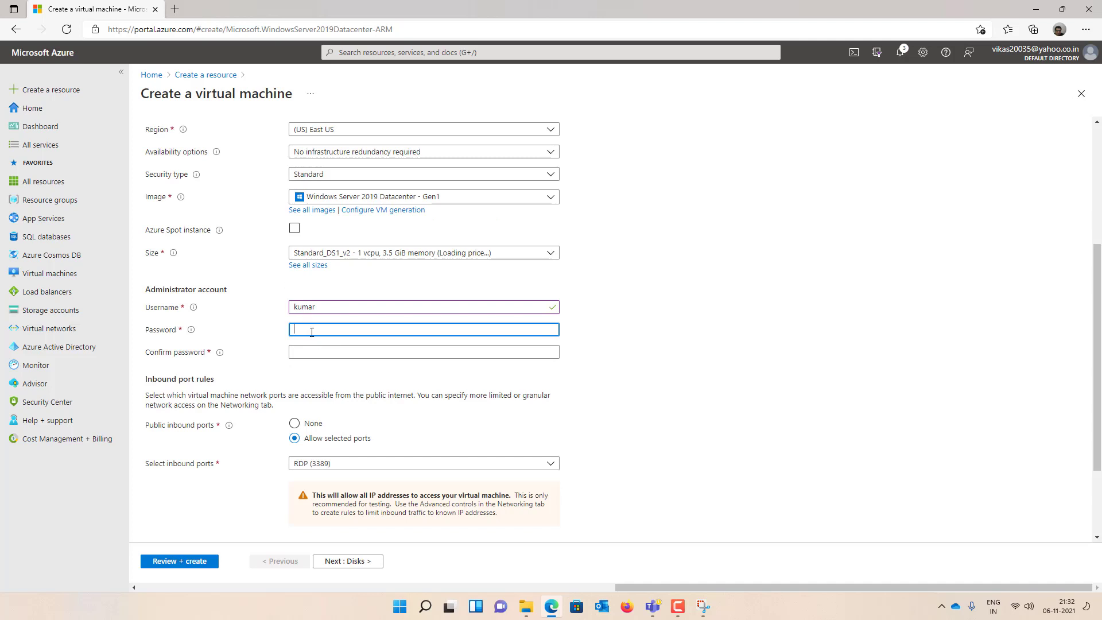
text(•••••)
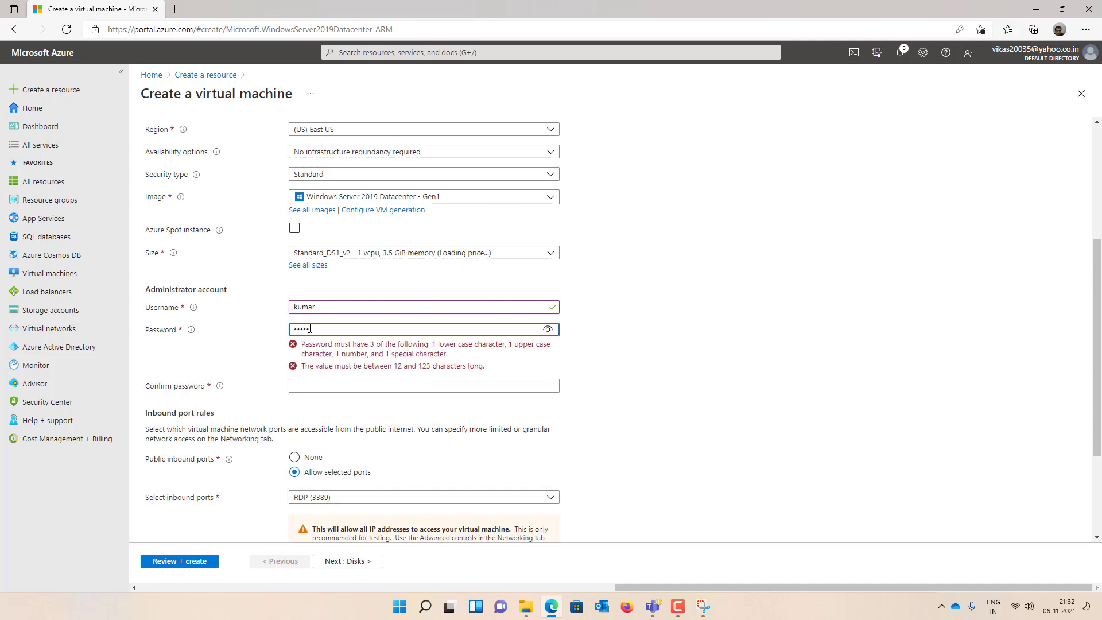
text(•)
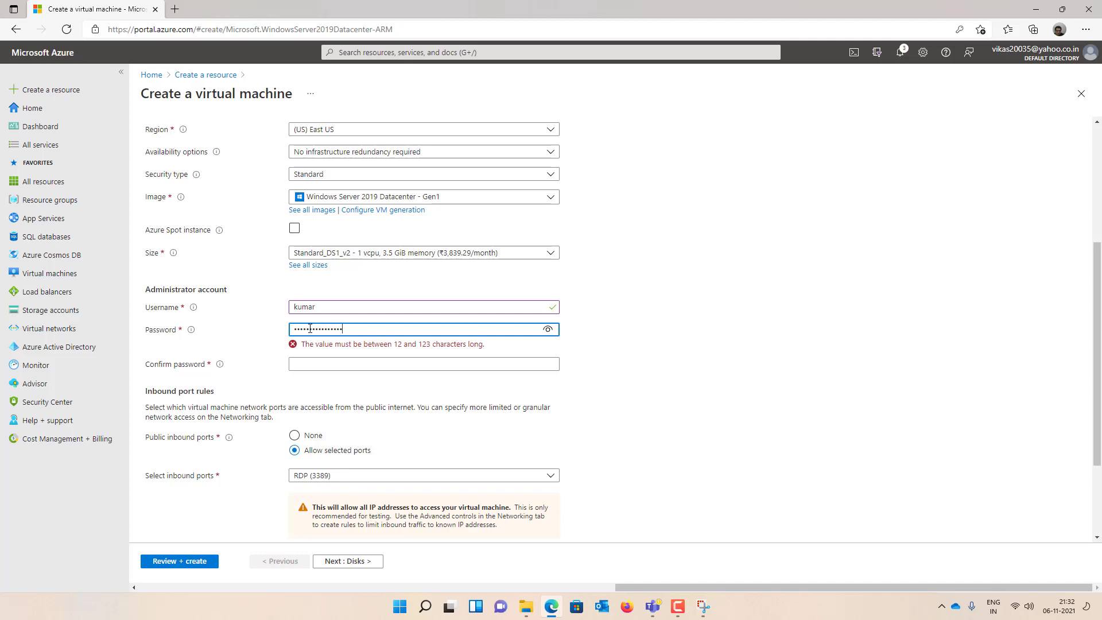
key(Tab)
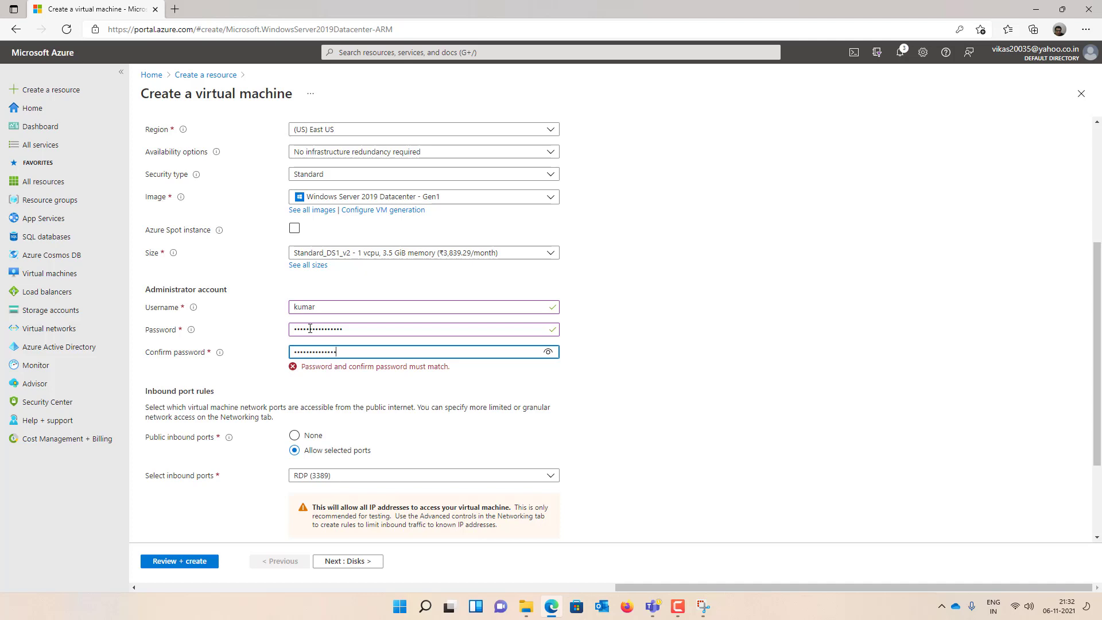
key(Tab)
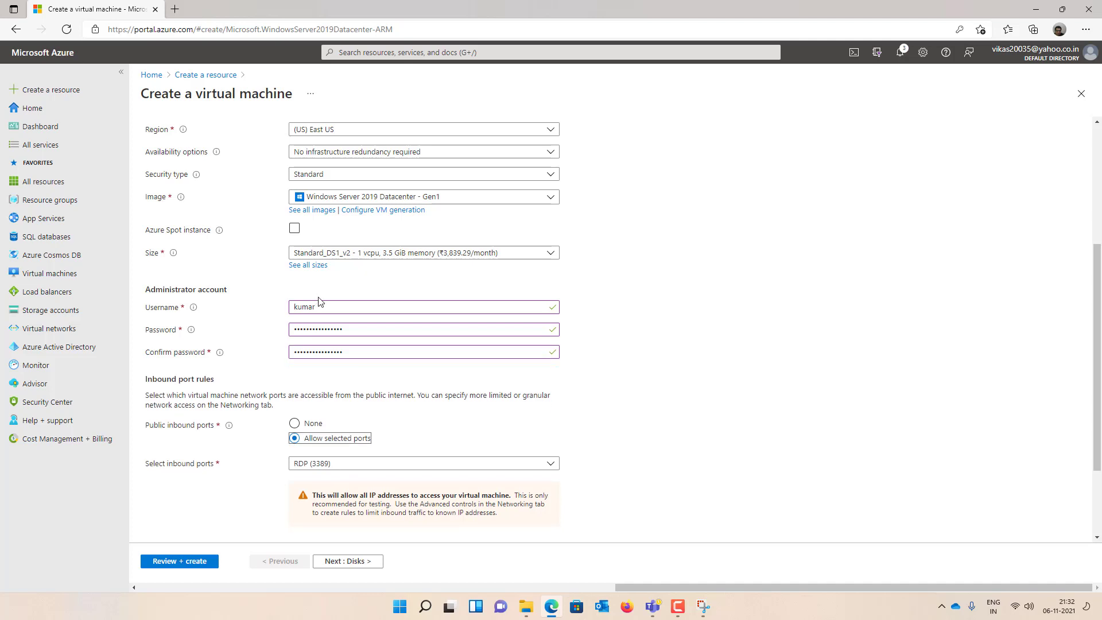
Set the virtual machine's public inbound ports to None and proceed past the default disk options to the networking settings.
click(295, 424)
click(295, 426)
click(359, 565)
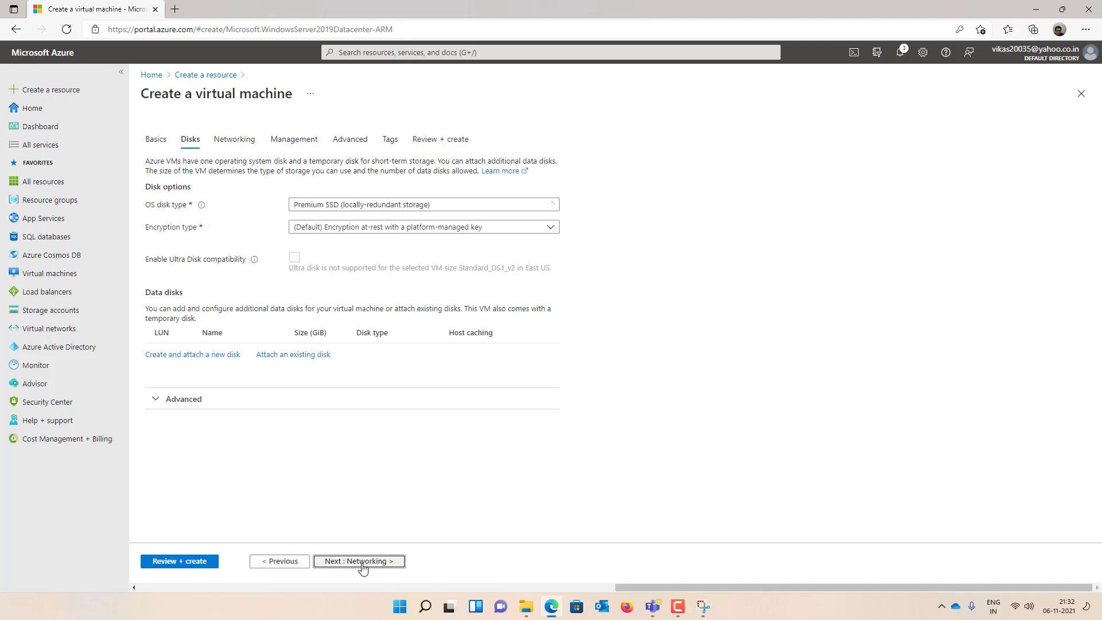
click(360, 564)
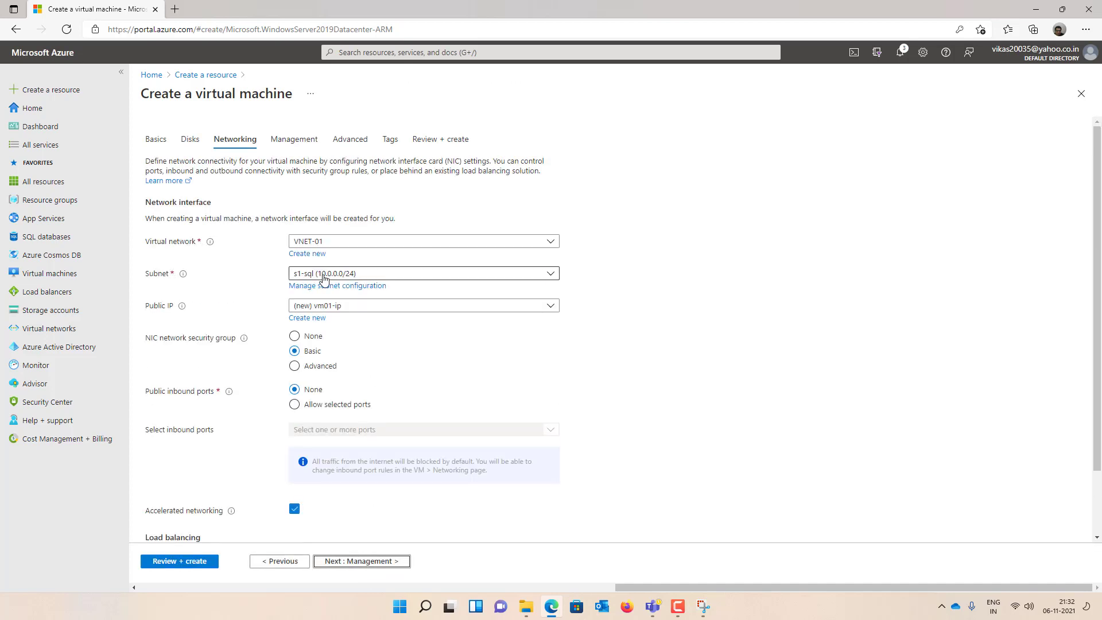
Set the virtual machine's public IP to None, then validate and create vm01.
click(354, 310)
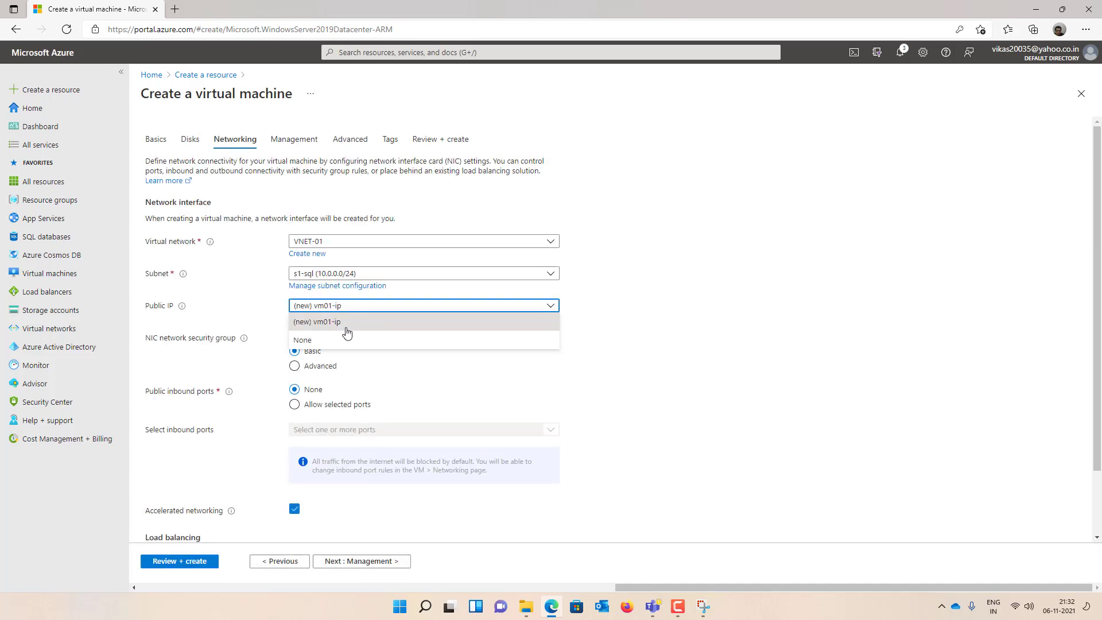
click(344, 345)
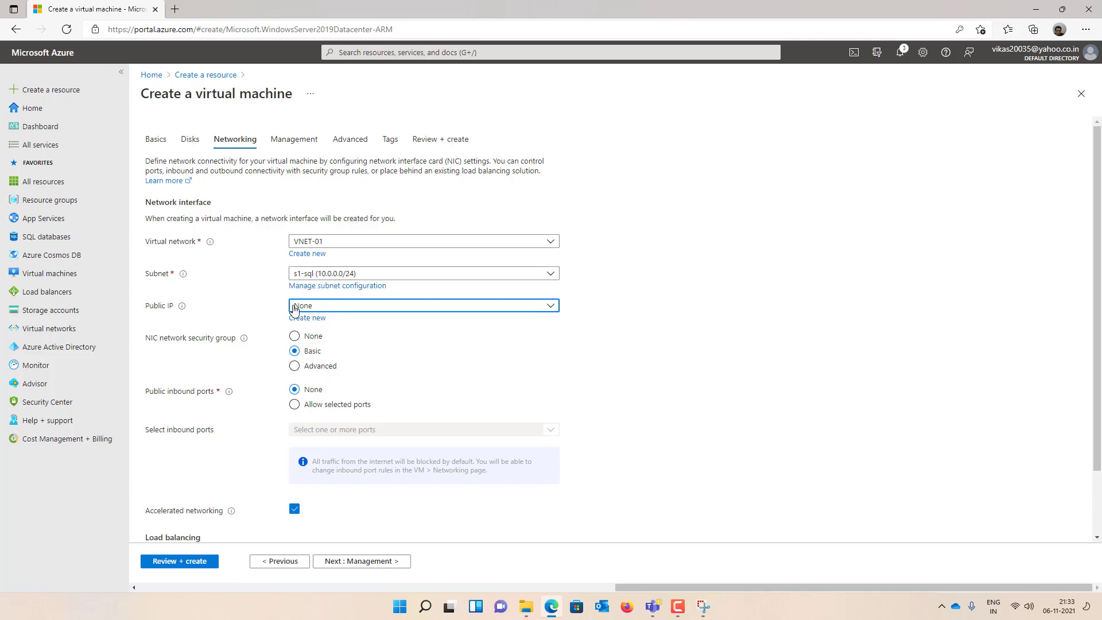
click(198, 566)
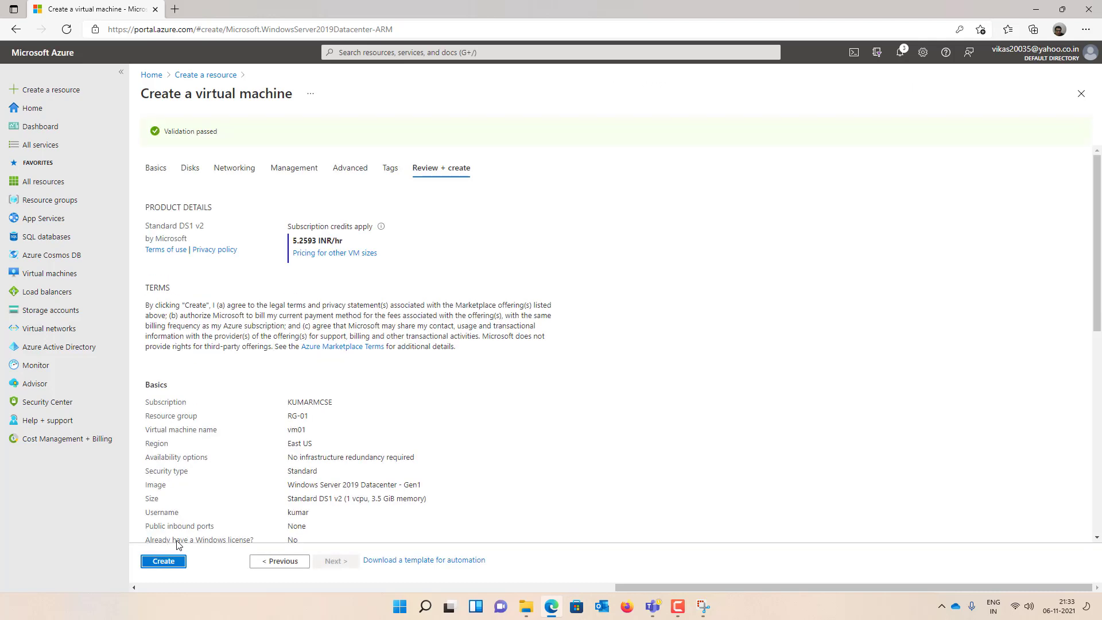
click(171, 558)
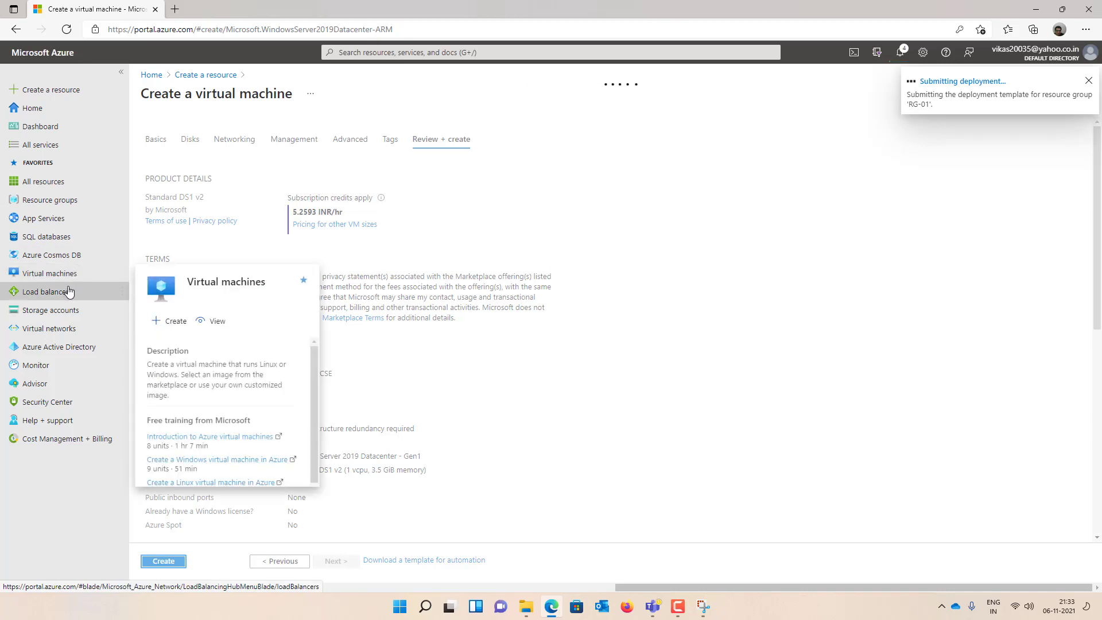
Start adding a subnet to VNET-01 and name it AzureBastionSubnet.
click(66, 330)
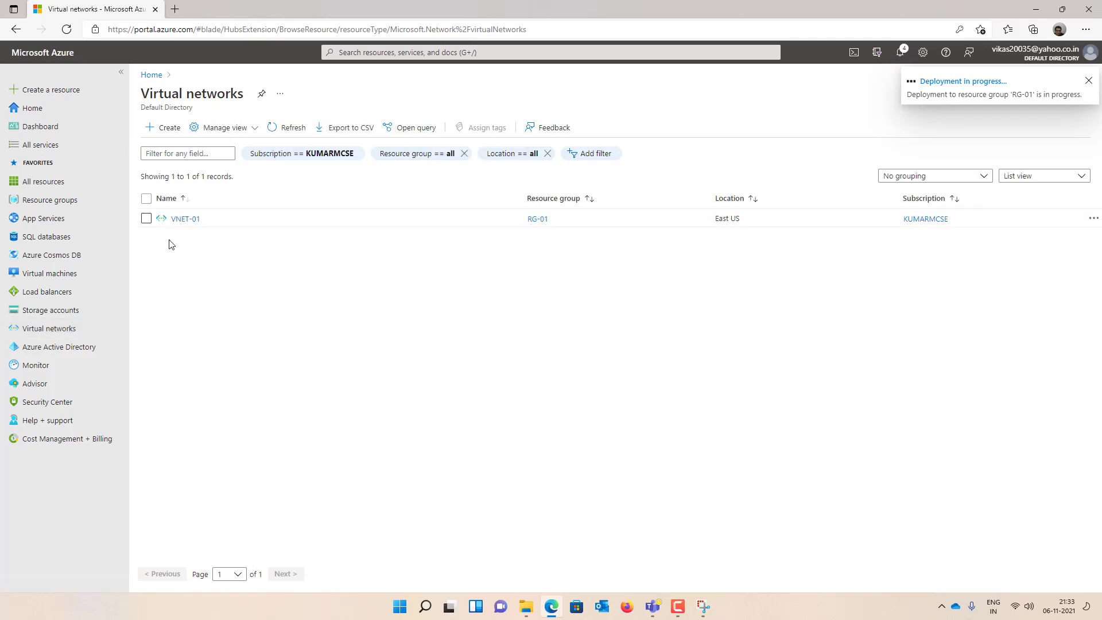
click(185, 219)
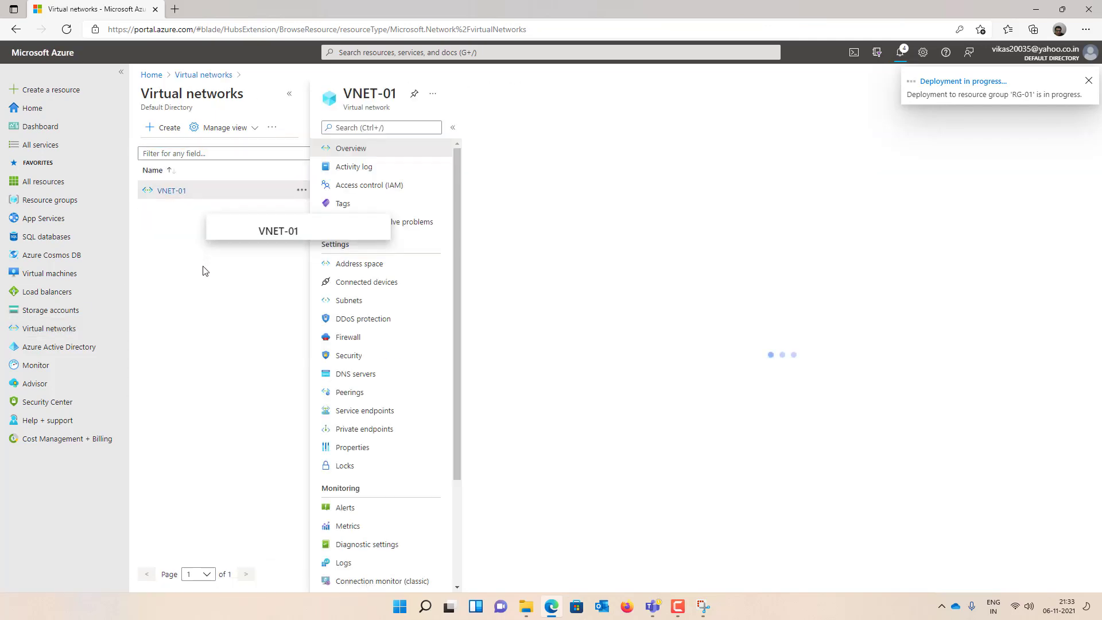
click(356, 305)
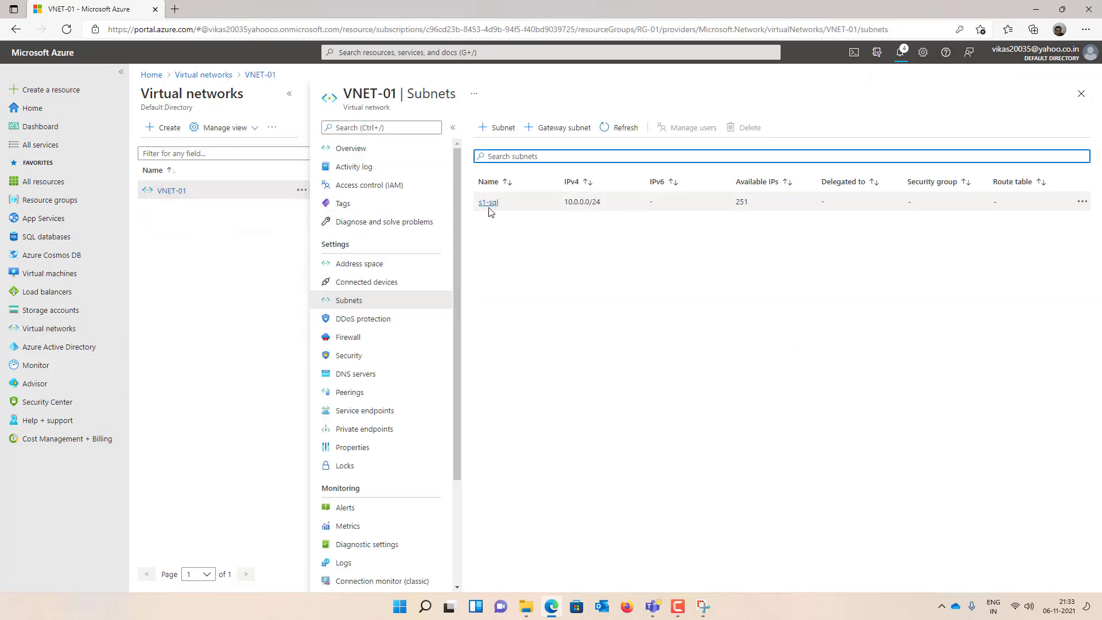
click(497, 127)
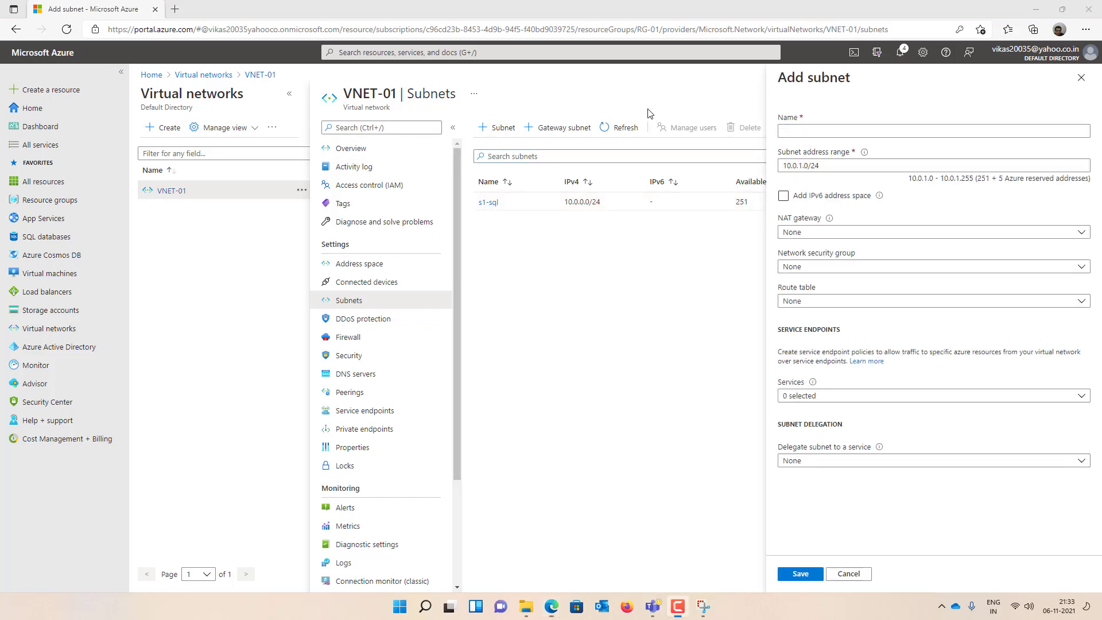
click(808, 128)
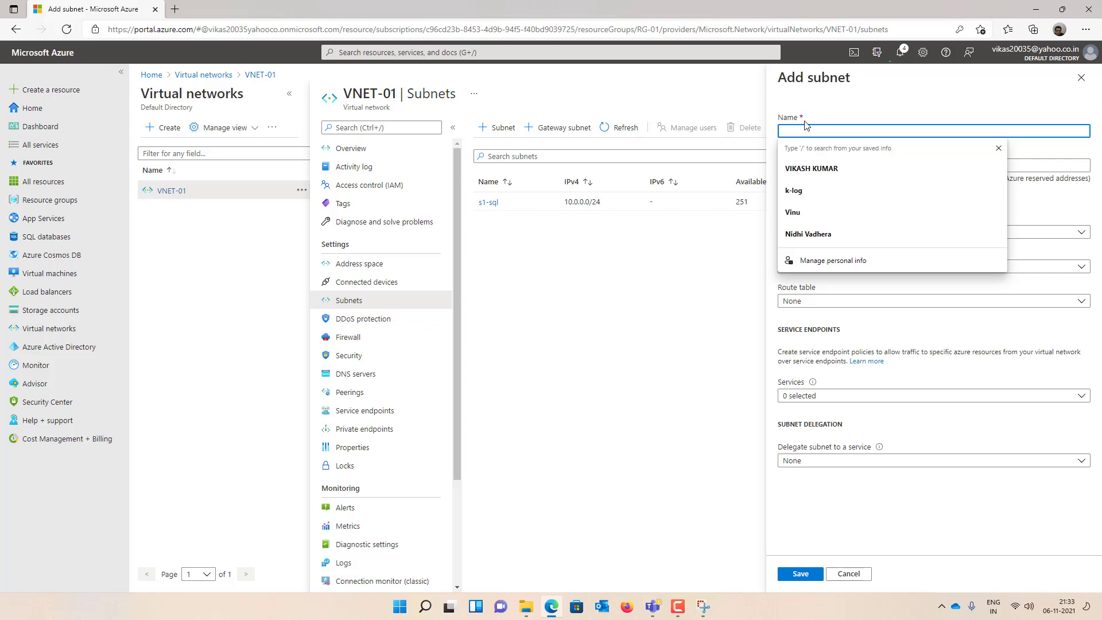
text(astionSubnet)
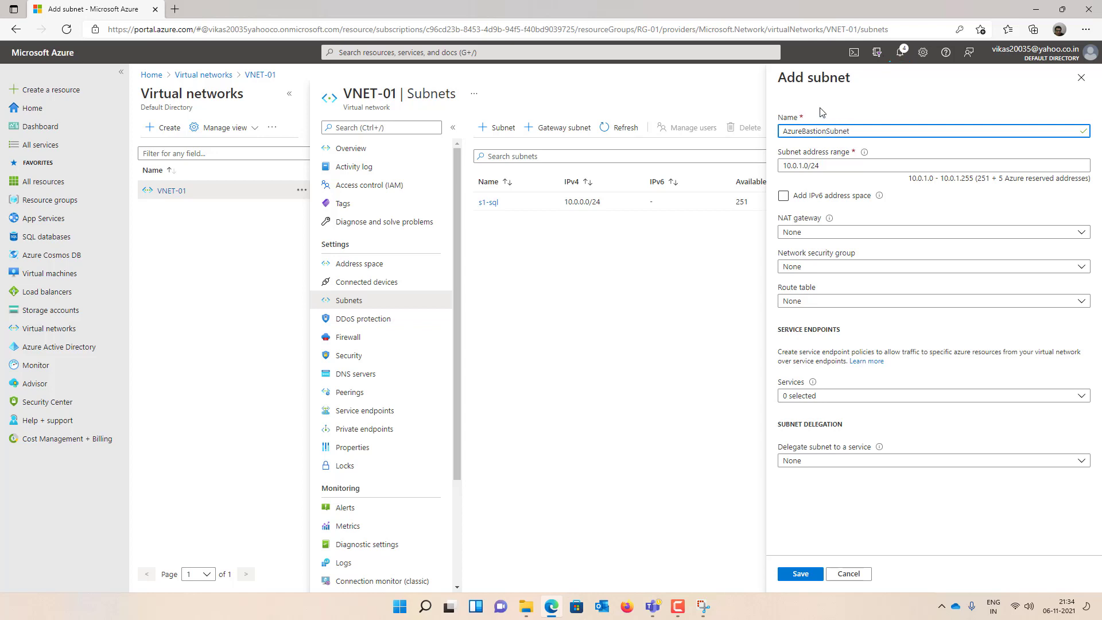
Set the new subnet's address range to 10.0.1.0/27.
click(832, 165)
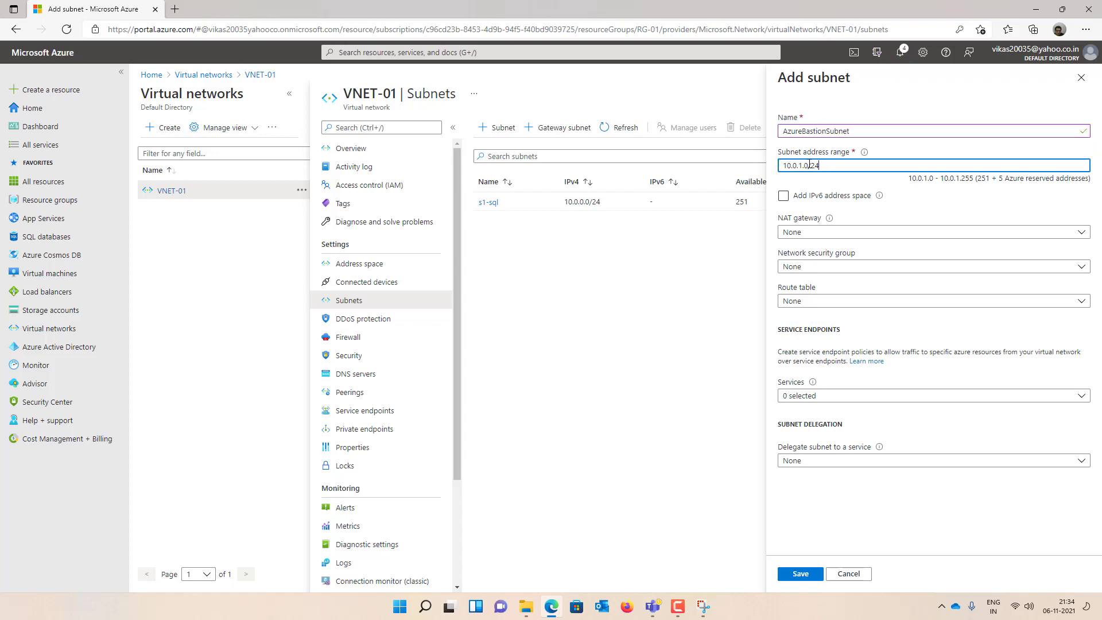
key(BackSpace)
text(7)
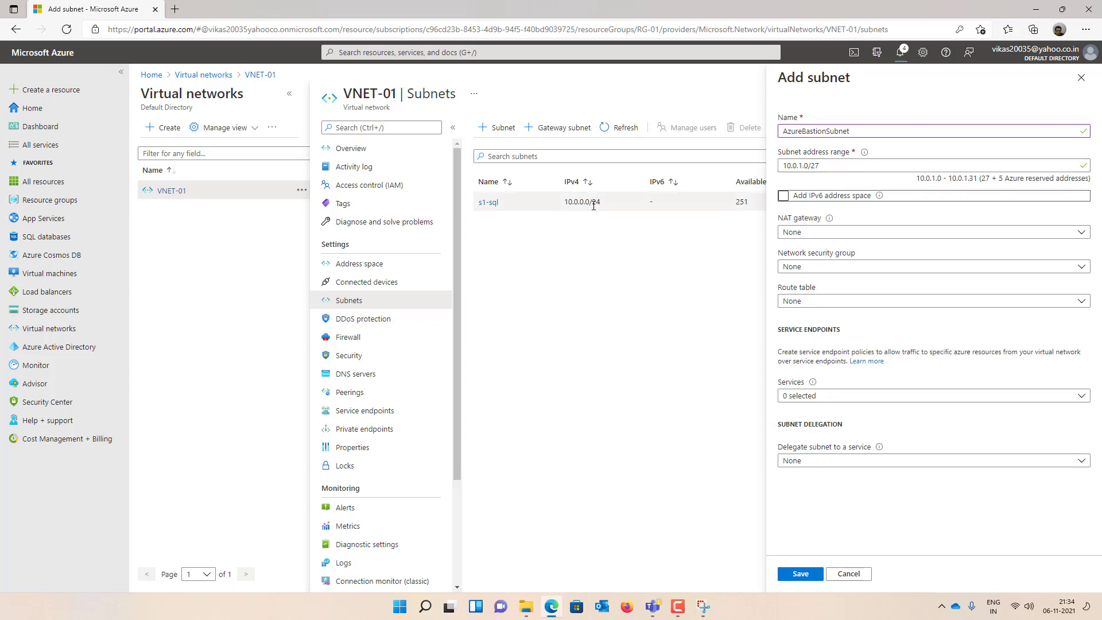
drag(589, 202, 579, 202)
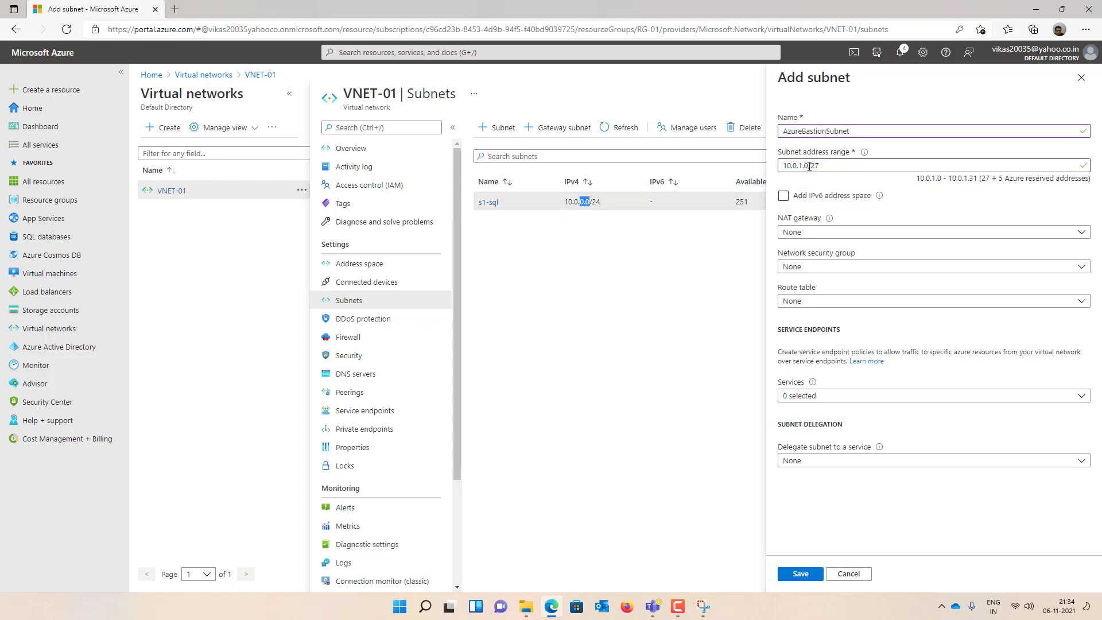
drag(810, 167, 797, 166)
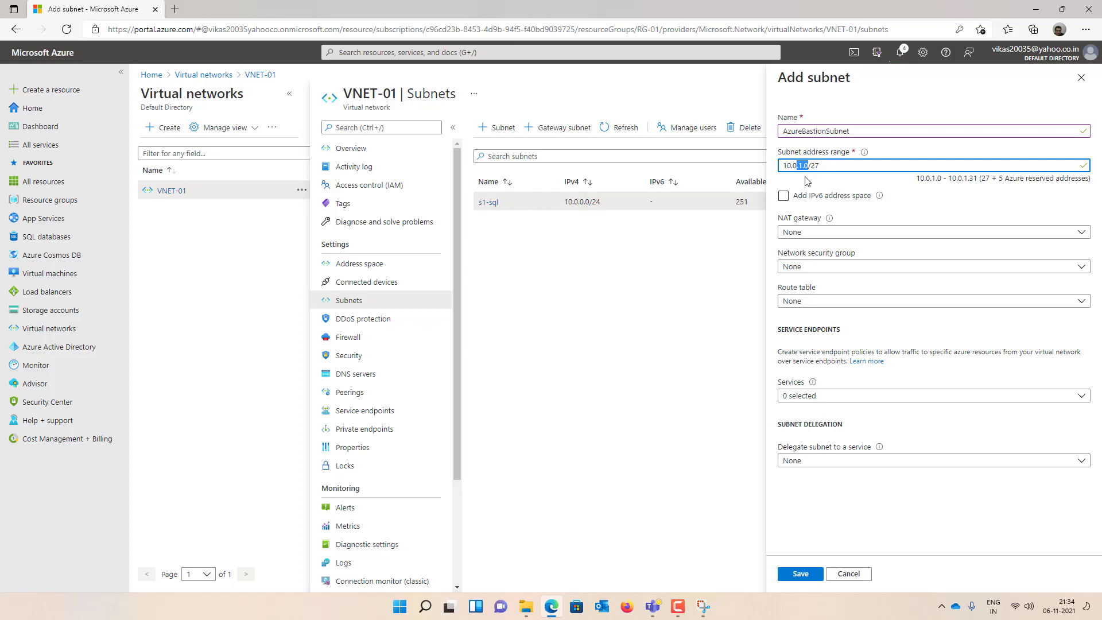
drag(809, 167, 785, 168)
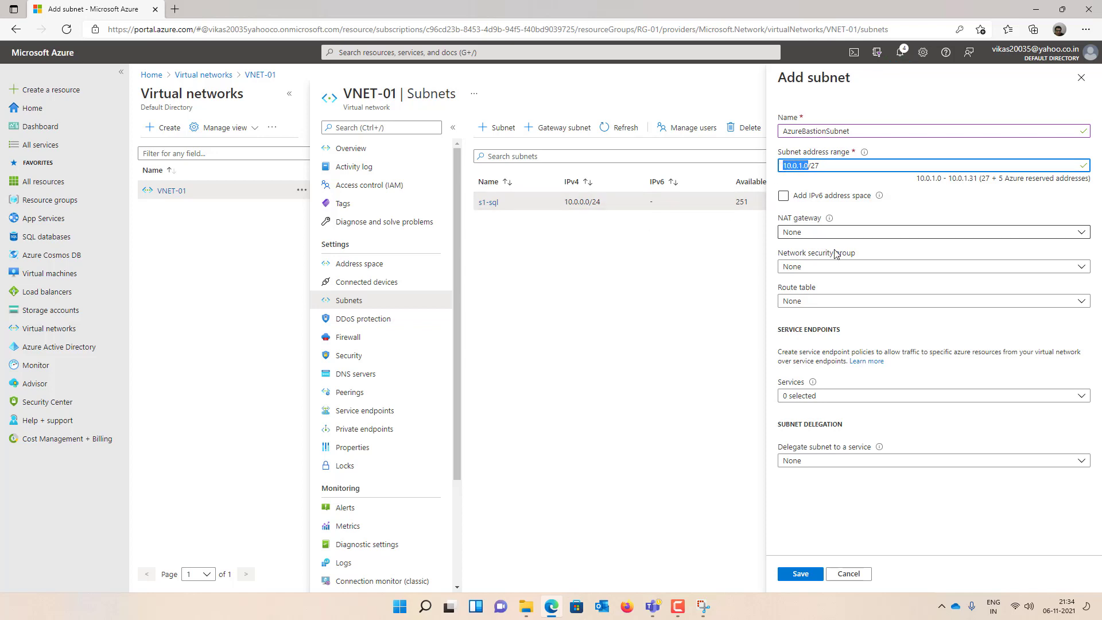
Check the new AzureBastionSubnet's name and address range, and save the subnet to VNET-01.
drag(825, 166, 808, 167)
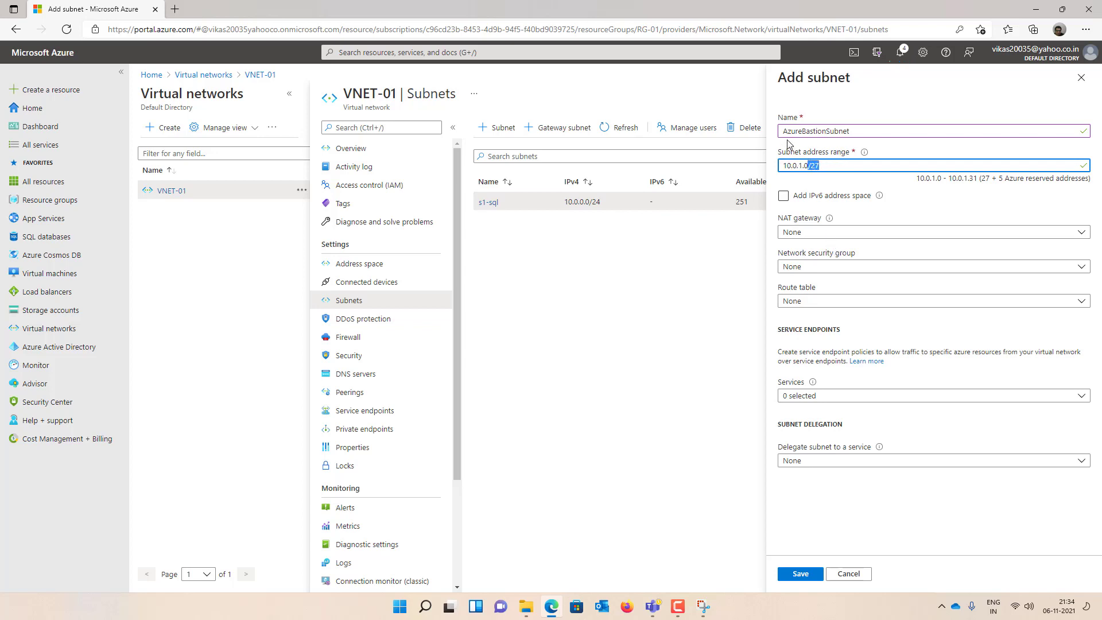
click(786, 132)
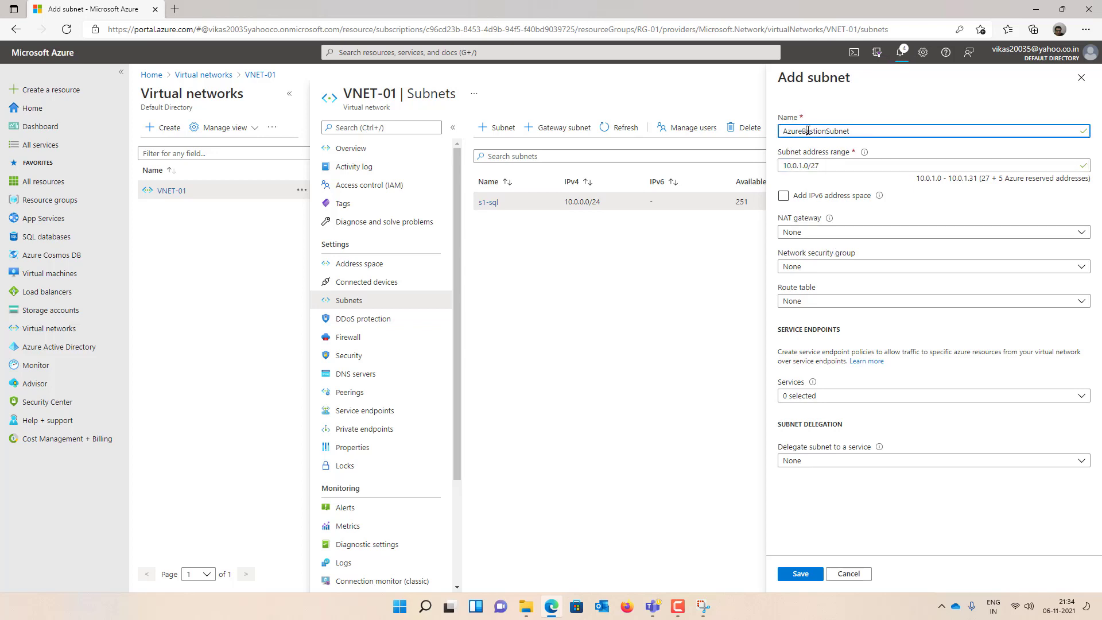
drag(830, 131, 822, 131)
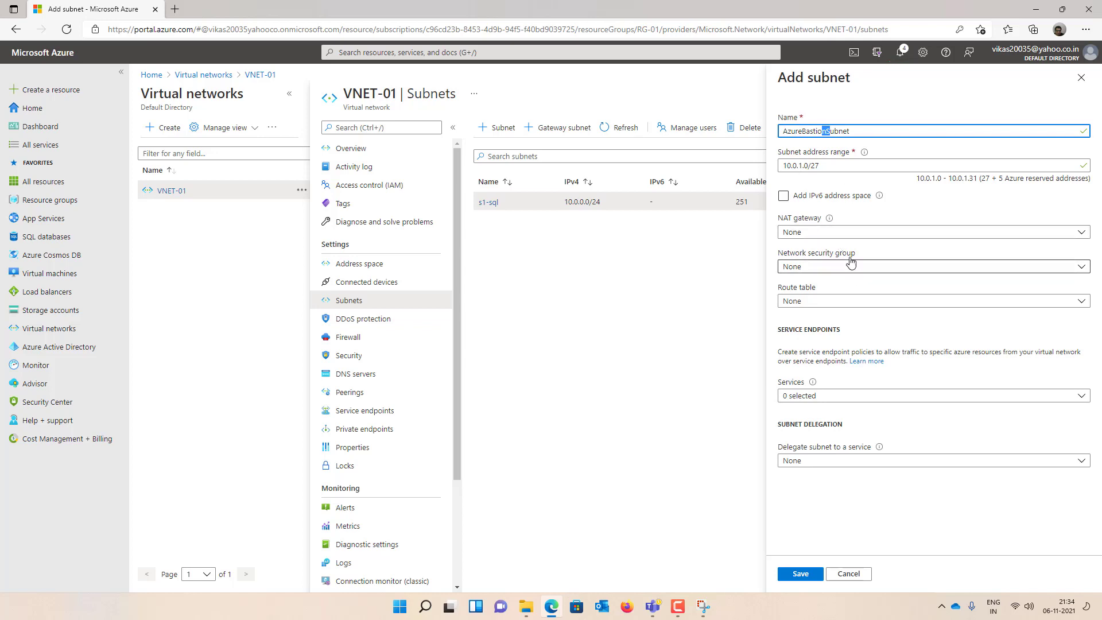
click(801, 573)
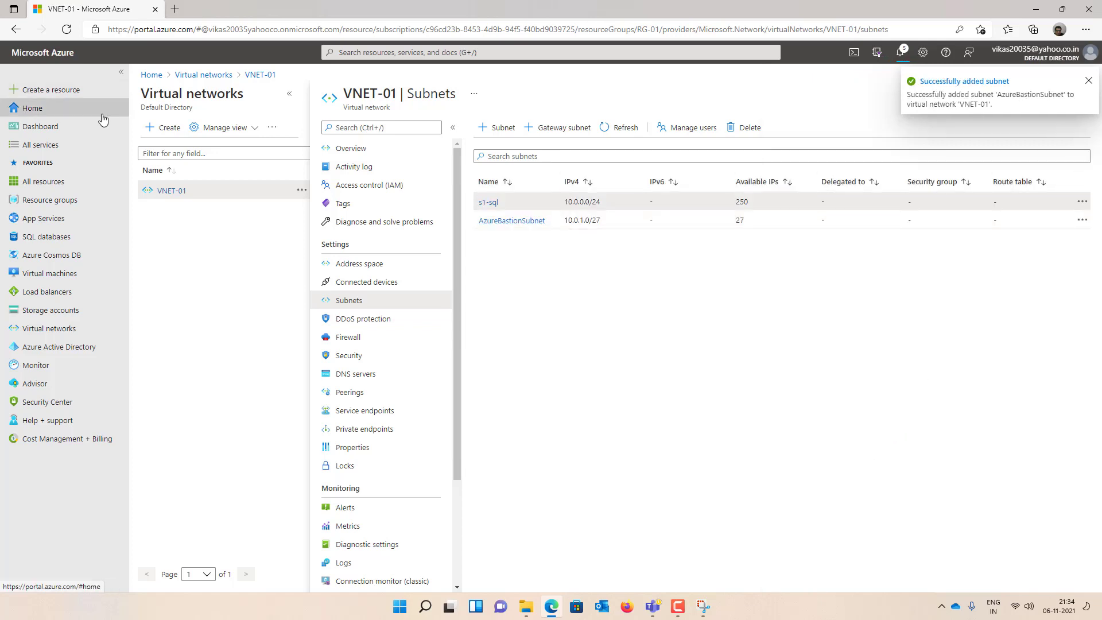
Search the resource marketplace for "bastion" and start creating a Microsoft Bastion resource.
click(101, 94)
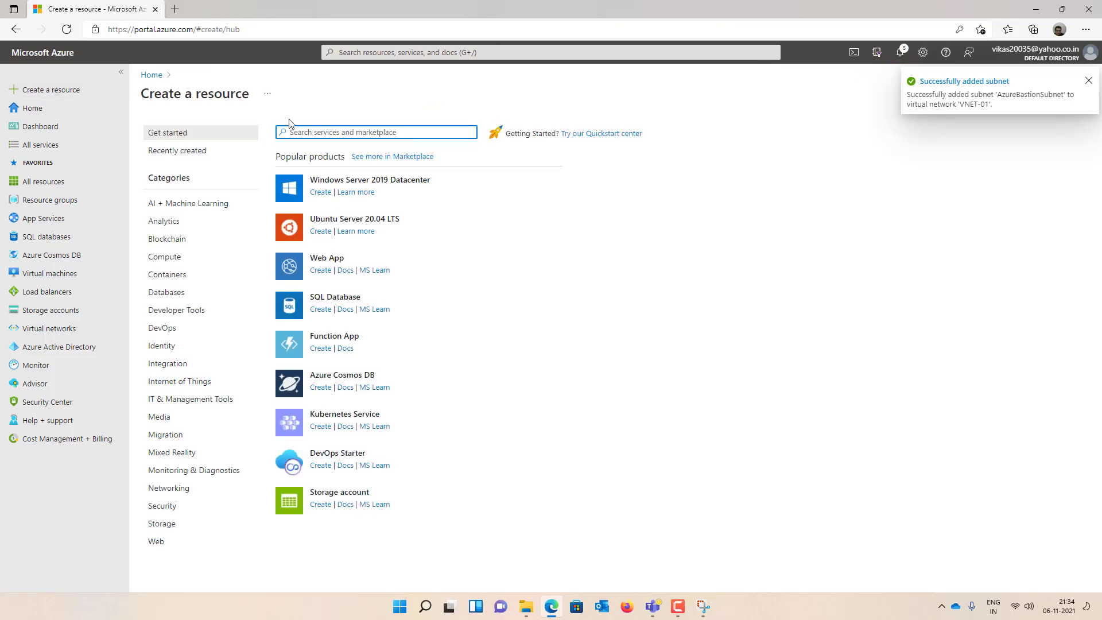
text(bastion)
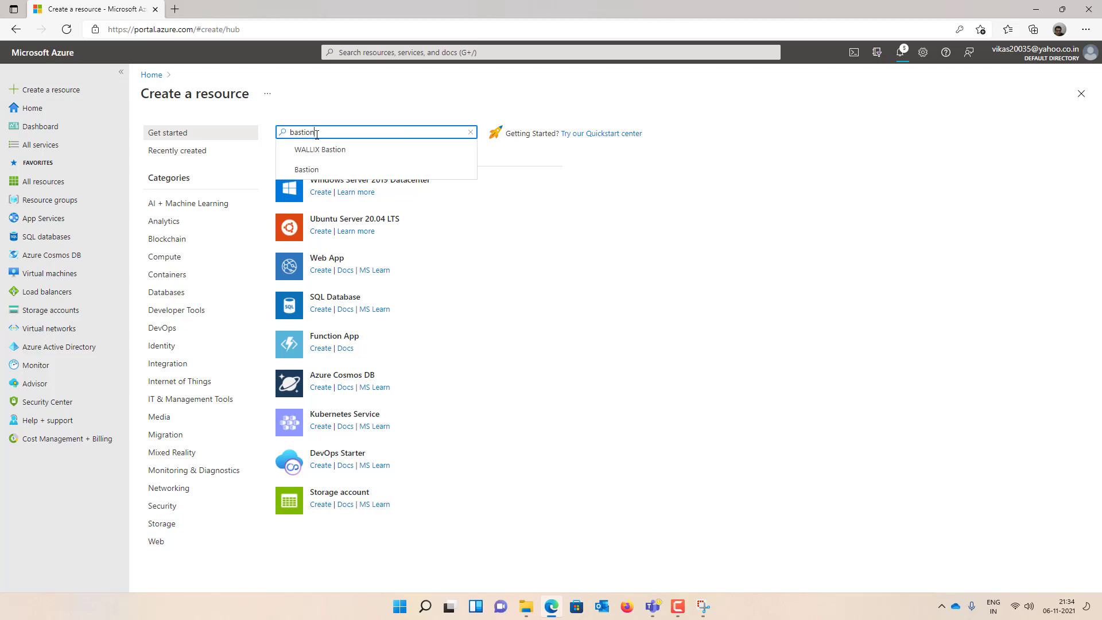
click(313, 169)
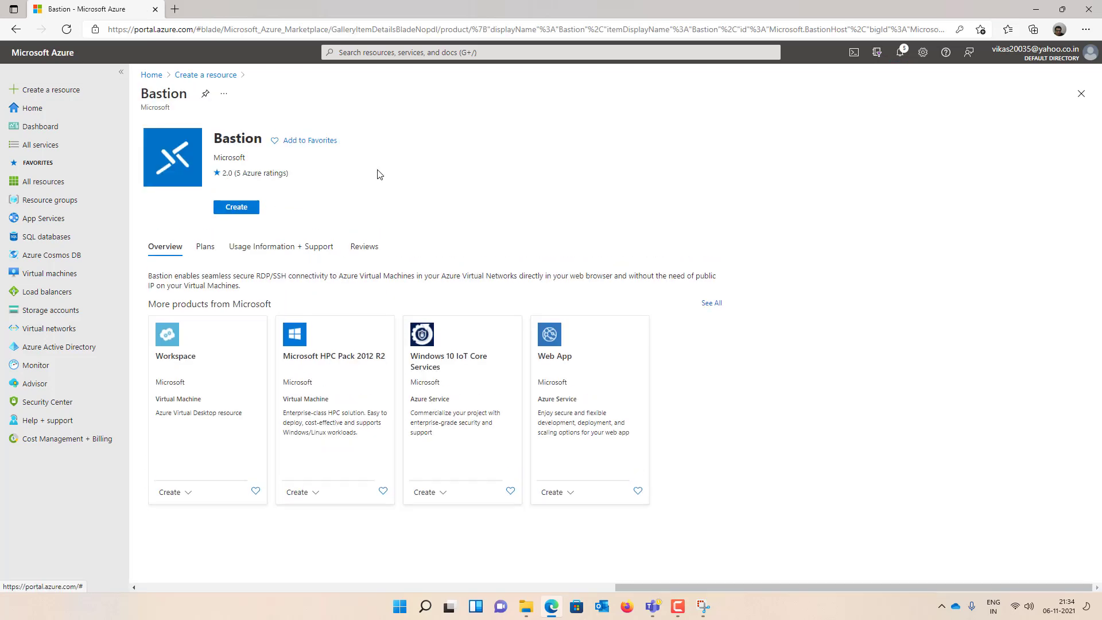
drag(155, 278, 247, 277)
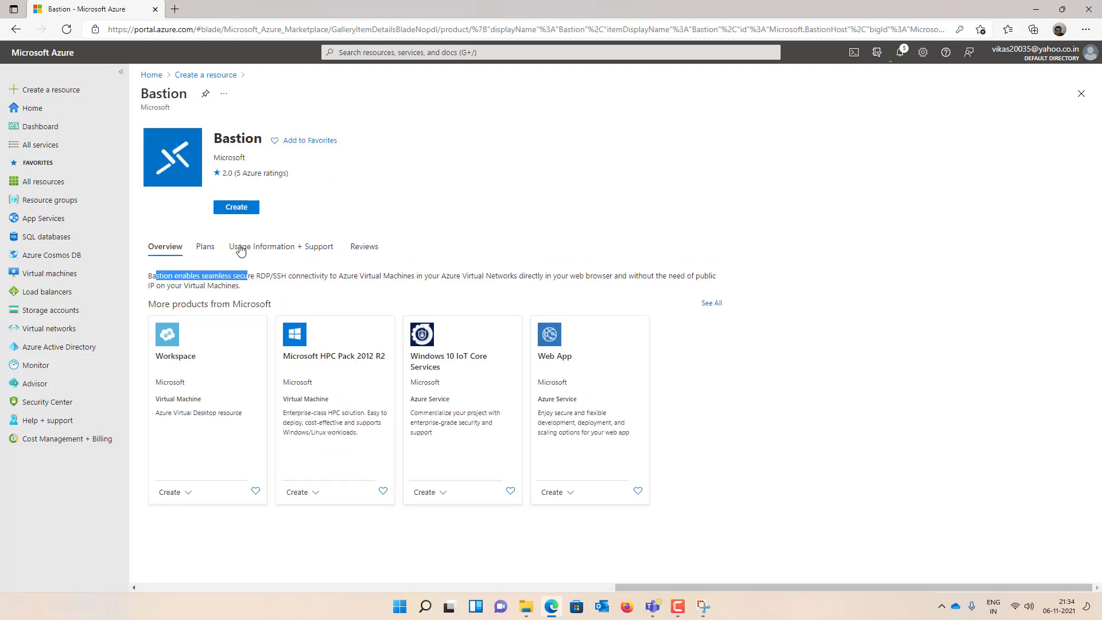
click(237, 207)
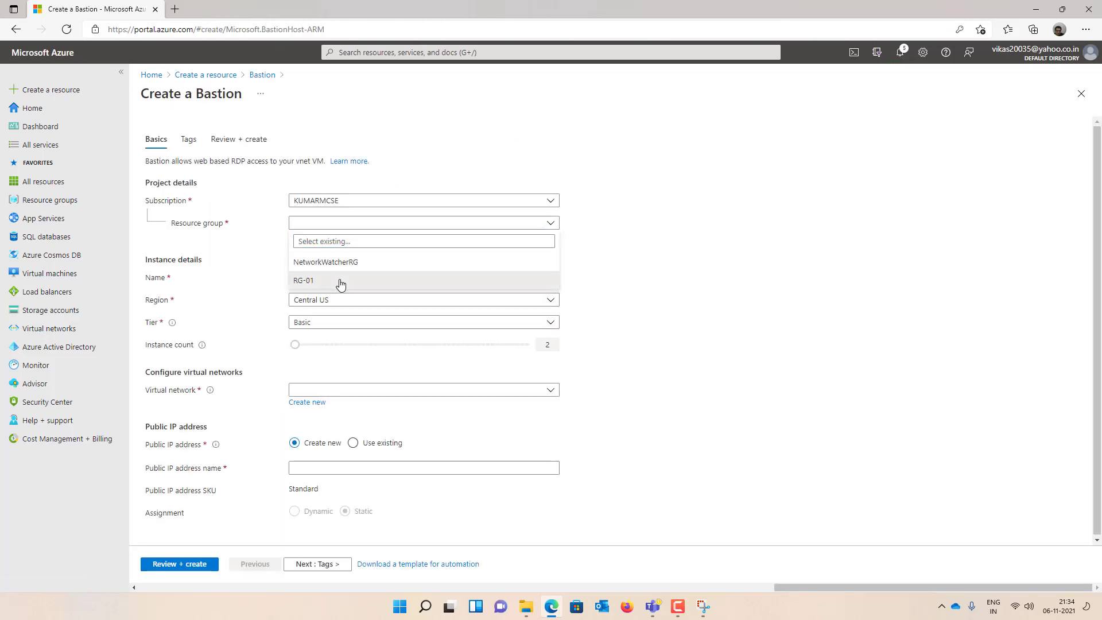
Assign the Bastion to resource group RG-01 and set its region to East US.
click(340, 281)
click(337, 304)
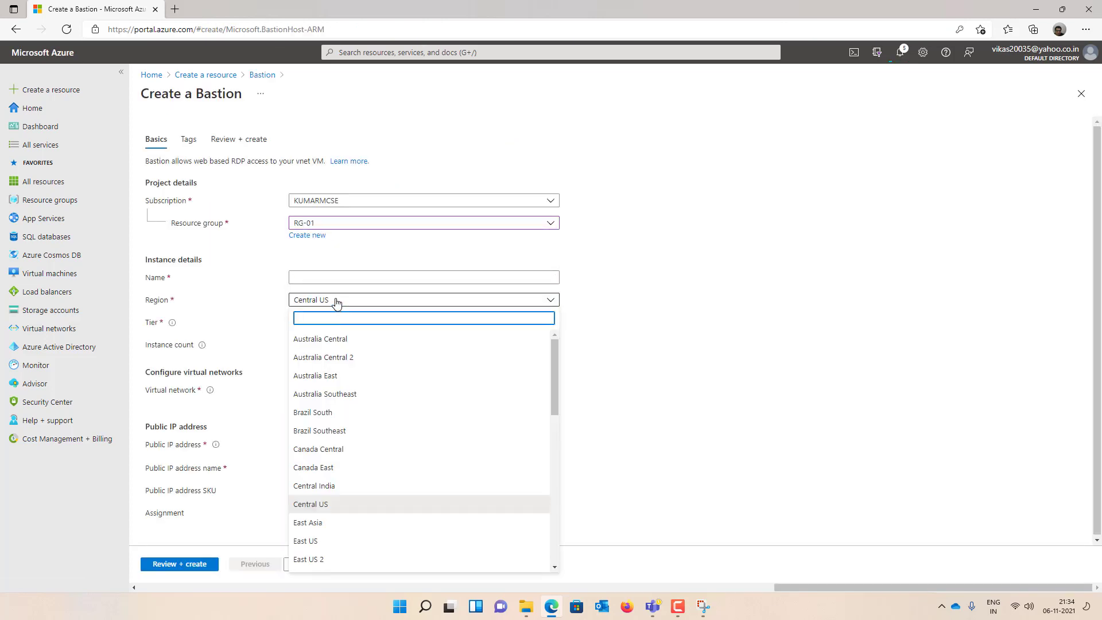
text(eas)
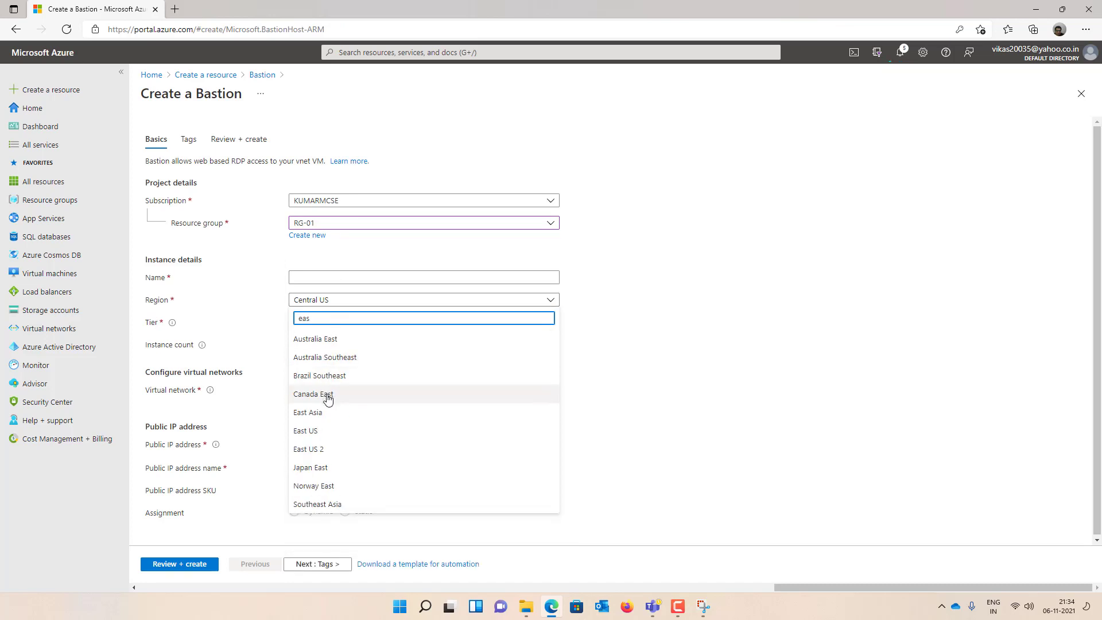
click(327, 431)
Name the Bastion instance K-Bastion and keep its tier at Basic.
click(327, 273)
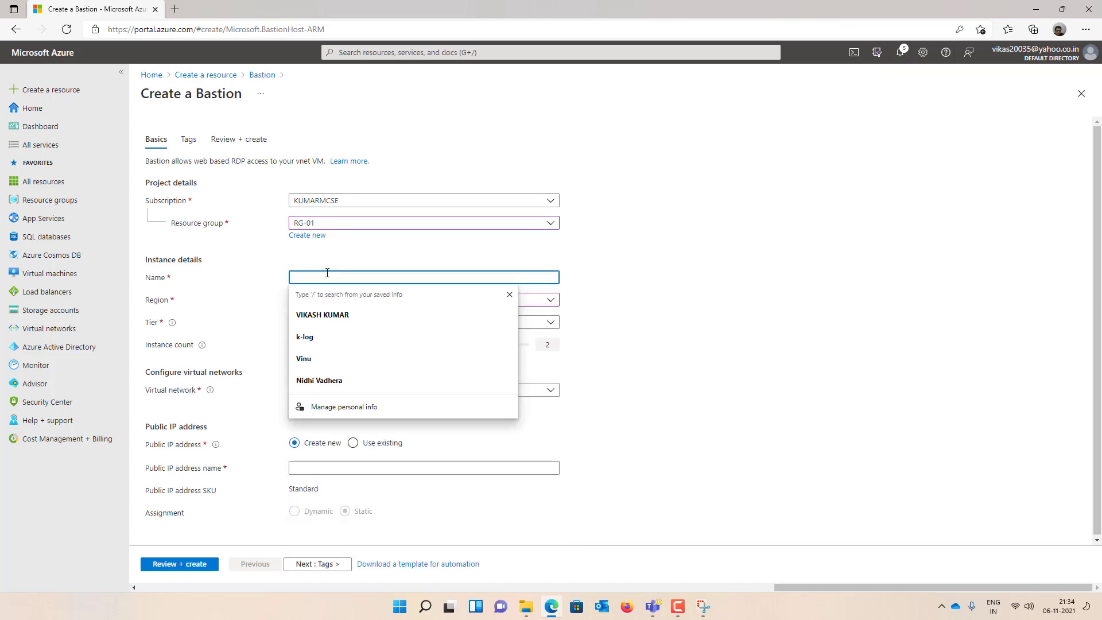
text(k)
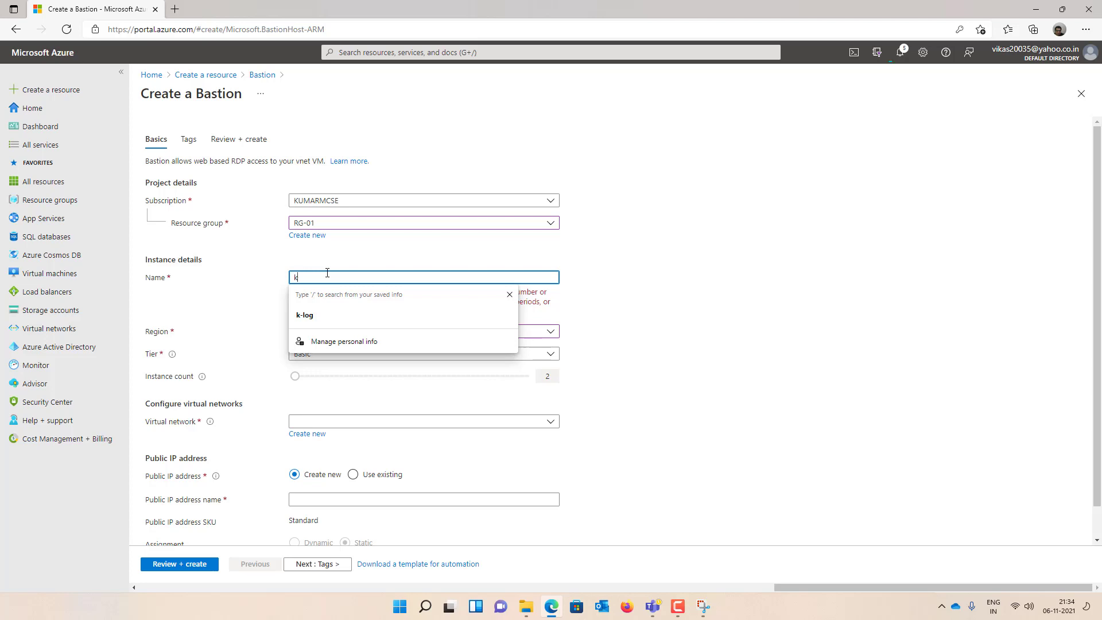
key(BackSpace)
text(K-)
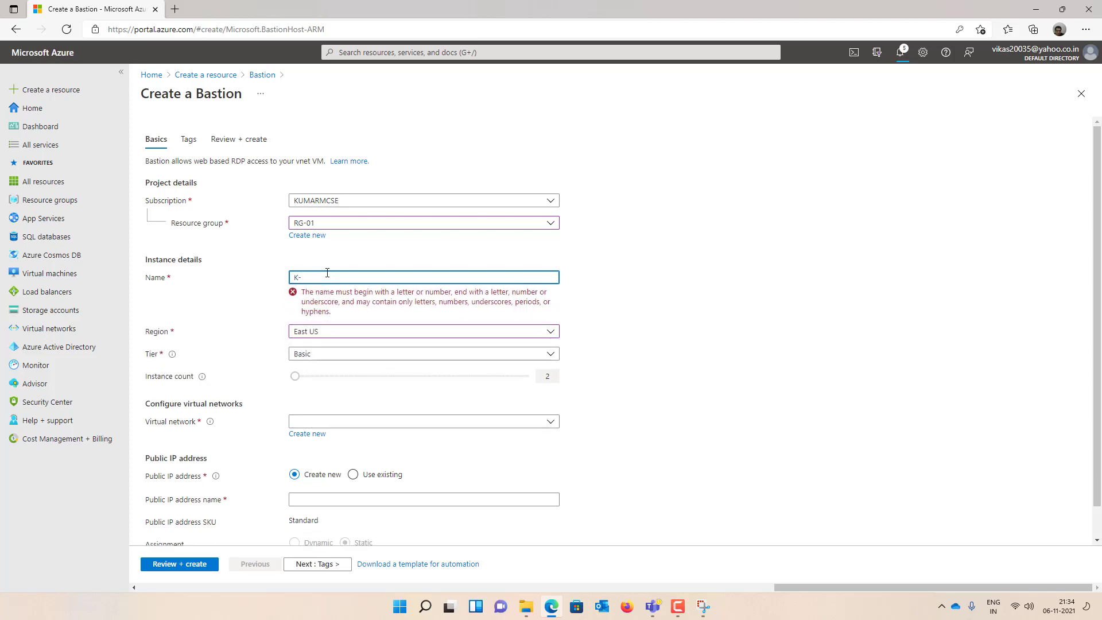
text(Bas)
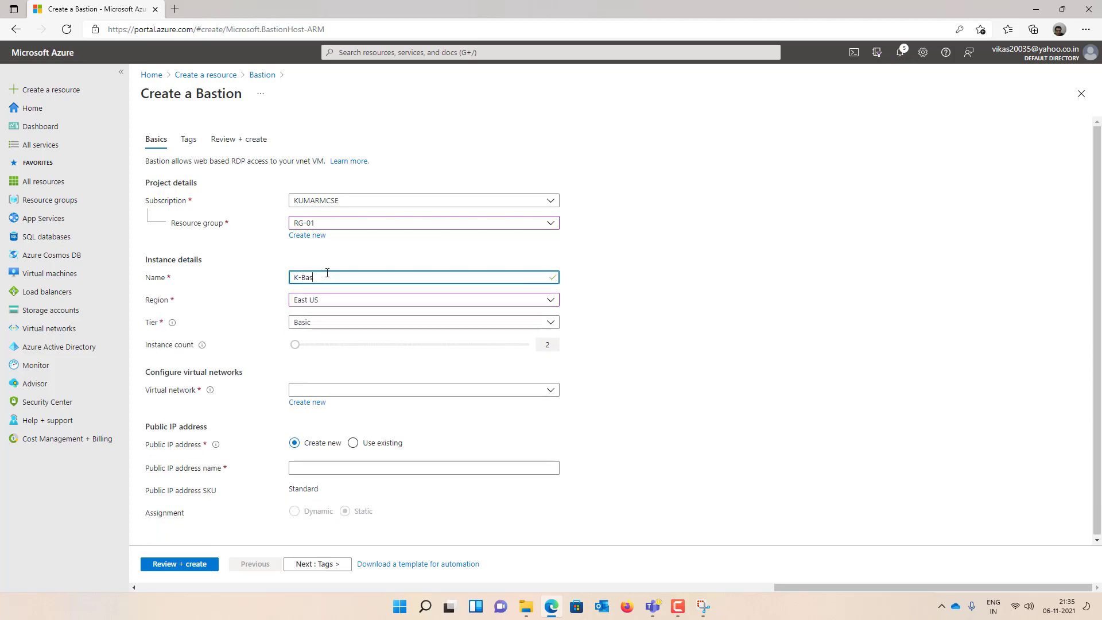
text(tion)
click(330, 322)
click(330, 322)
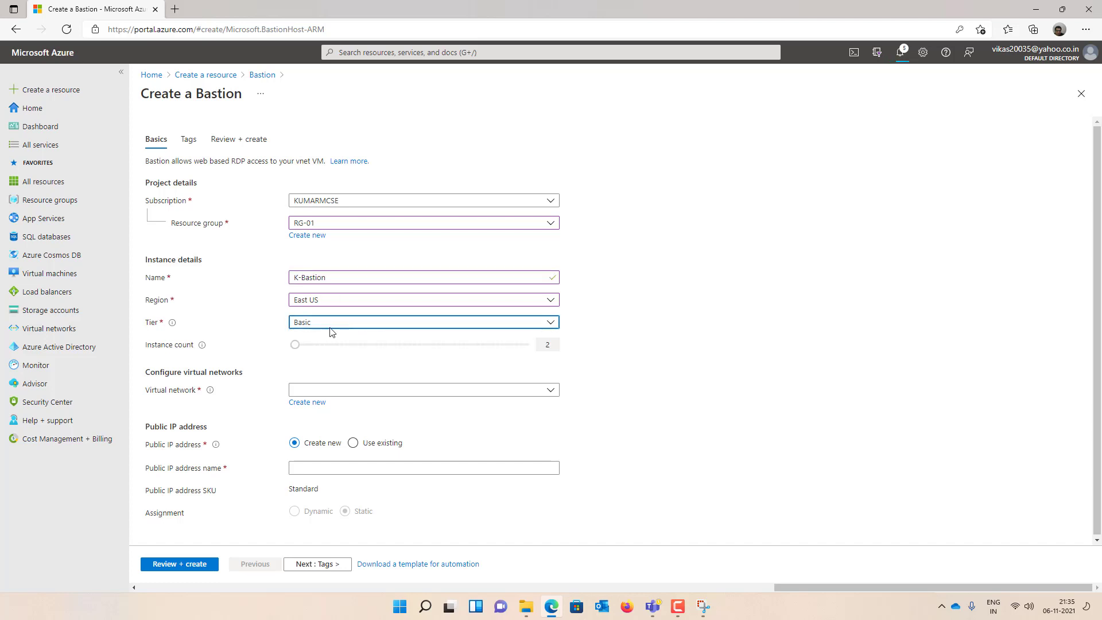
Select VNET-01 as the Bastion's virtual network and name its new public IP address K-bastion-PIP.
click(356, 393)
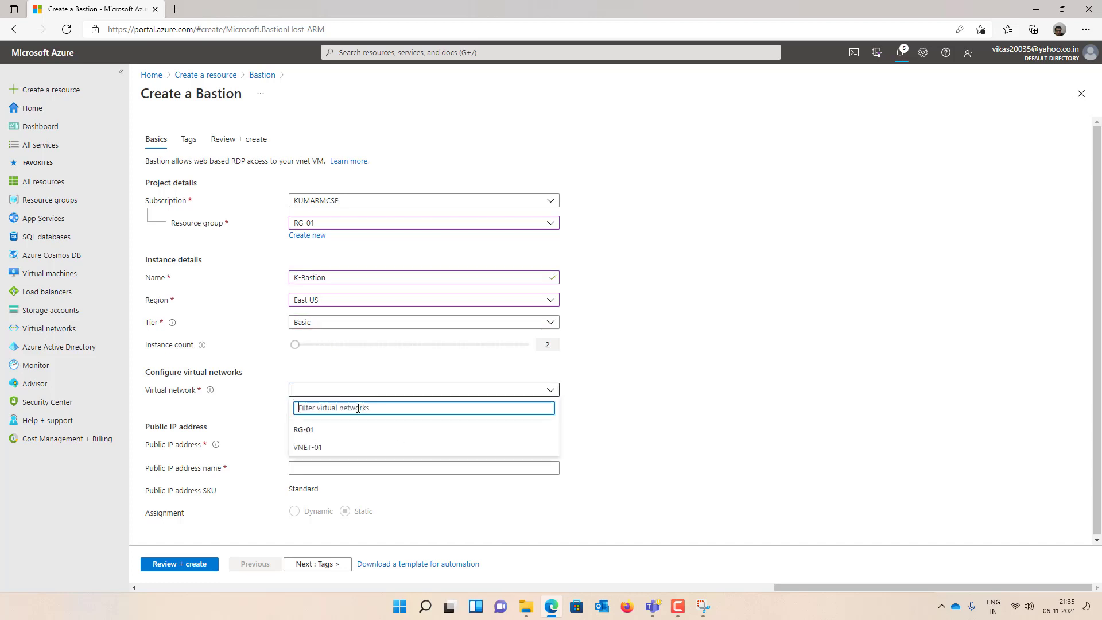
click(329, 447)
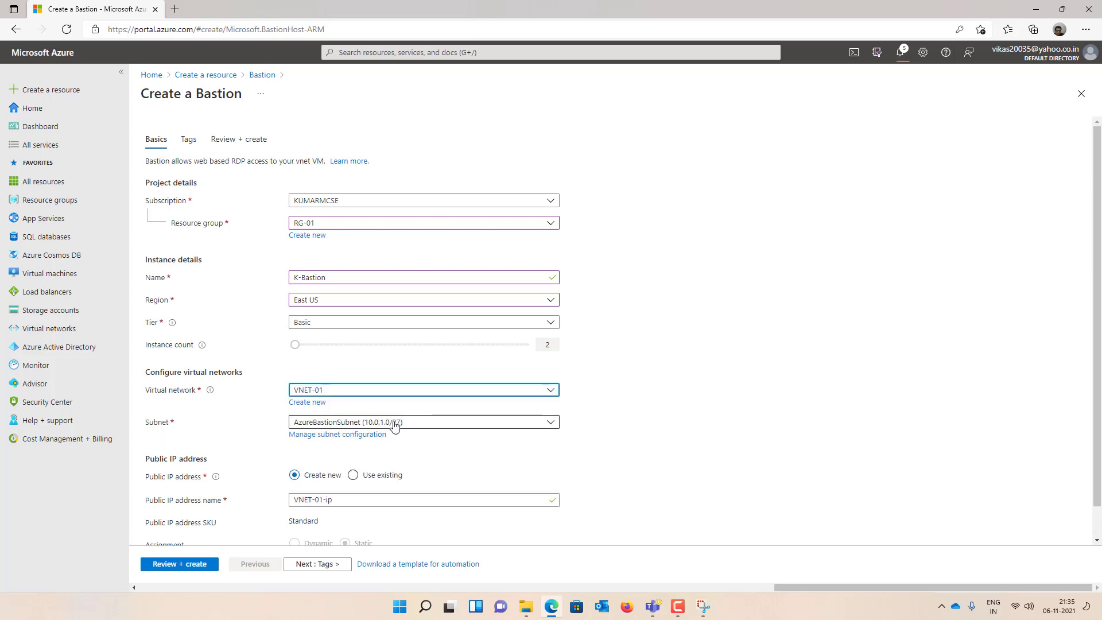
drag(337, 499, 278, 501)
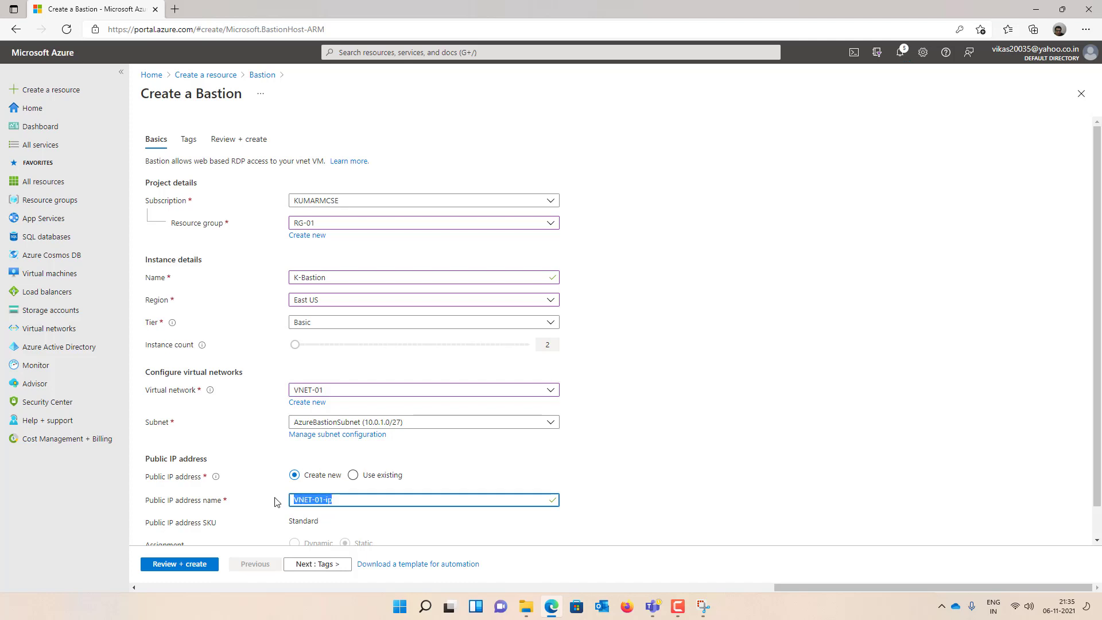
text(K)
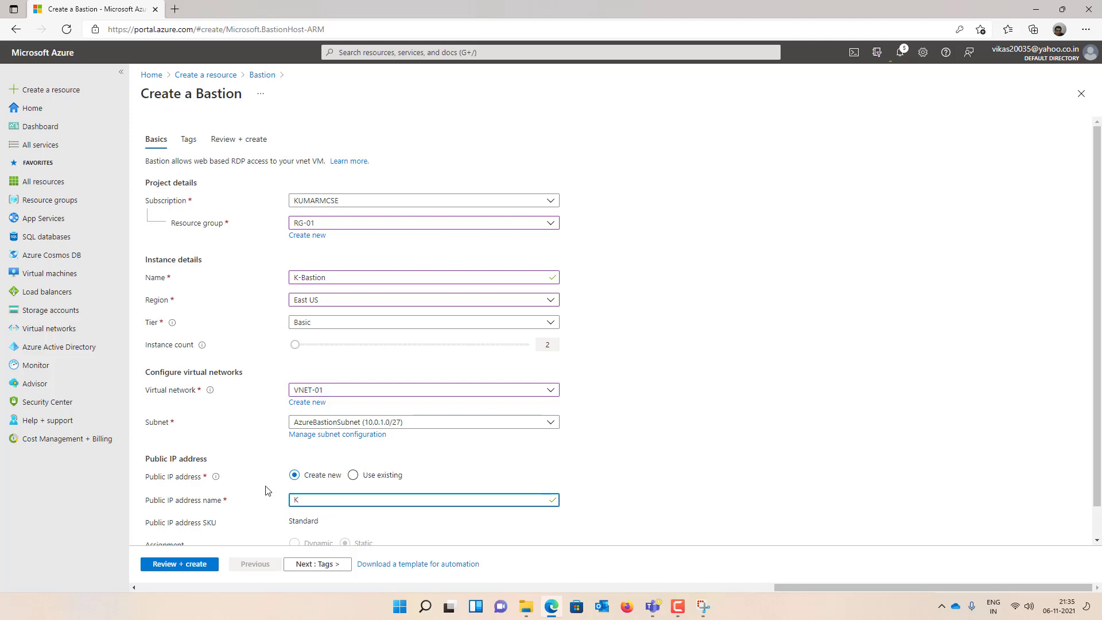
text(-bastion-PIP)
key(Tab)
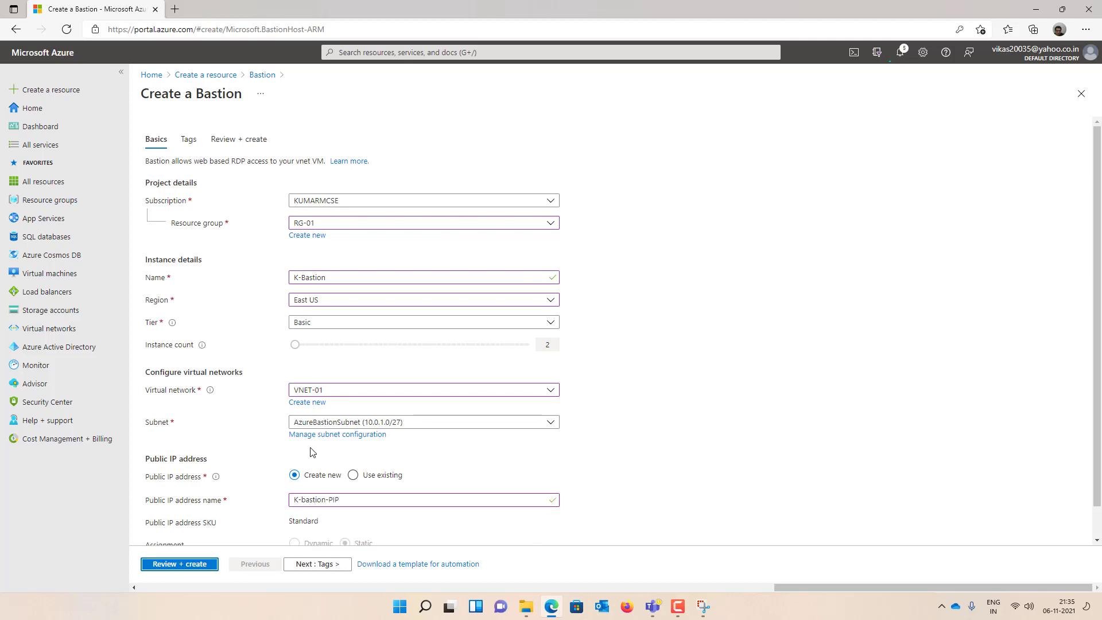
Review the Bastion configuration and create the resource.
scroll(315, 410, down, 2)
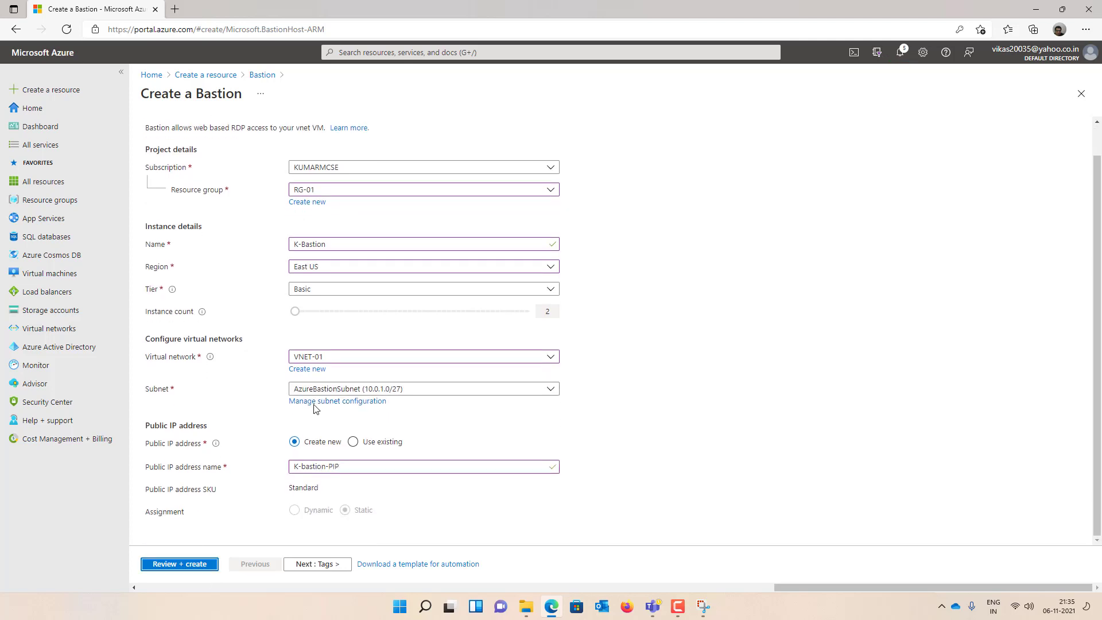
click(194, 565)
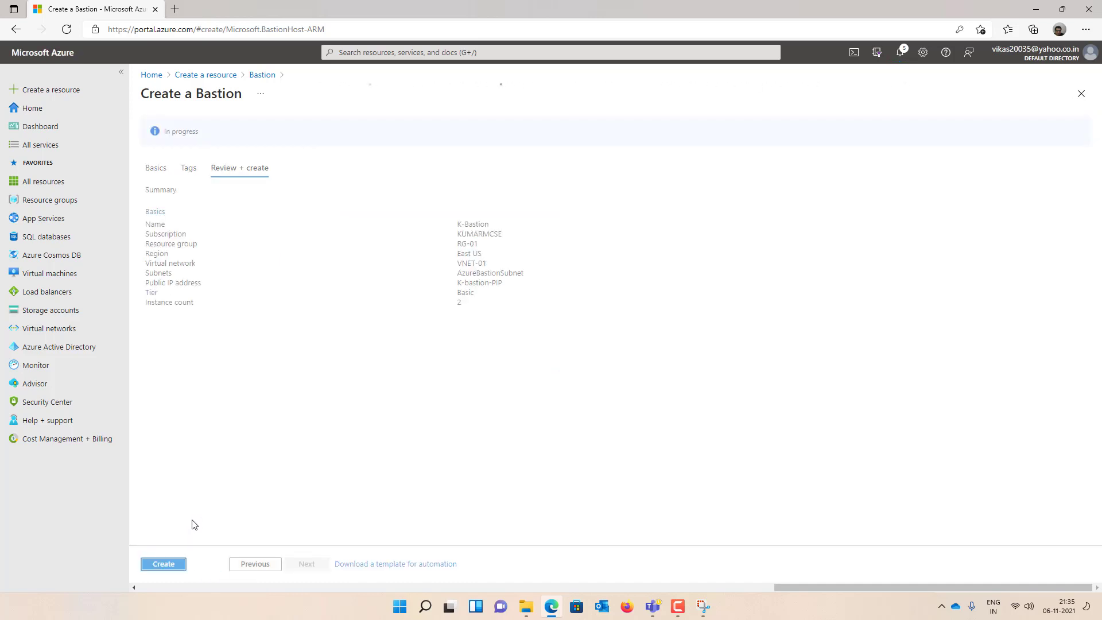
click(173, 565)
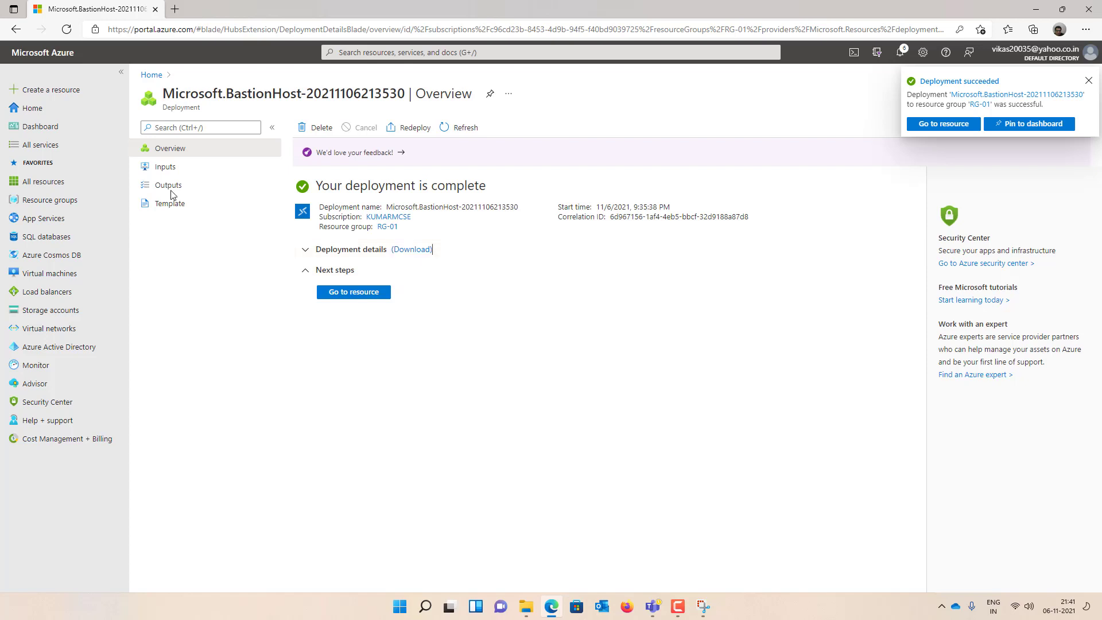
Open the virtual machine vm01 and choose Bastion as its connection method.
click(39, 113)
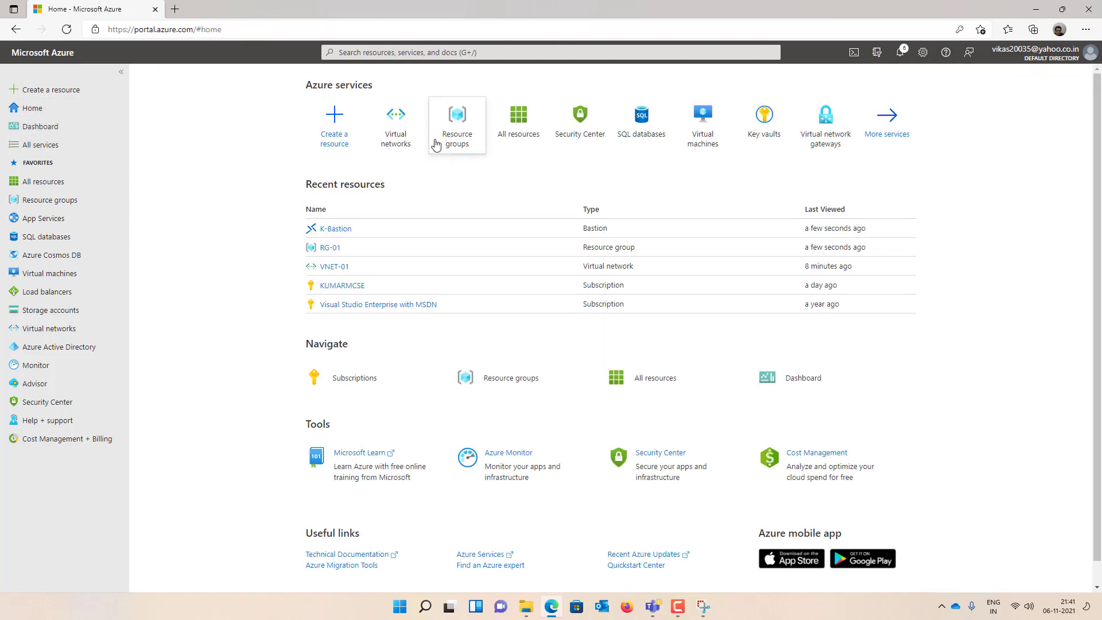
click(697, 132)
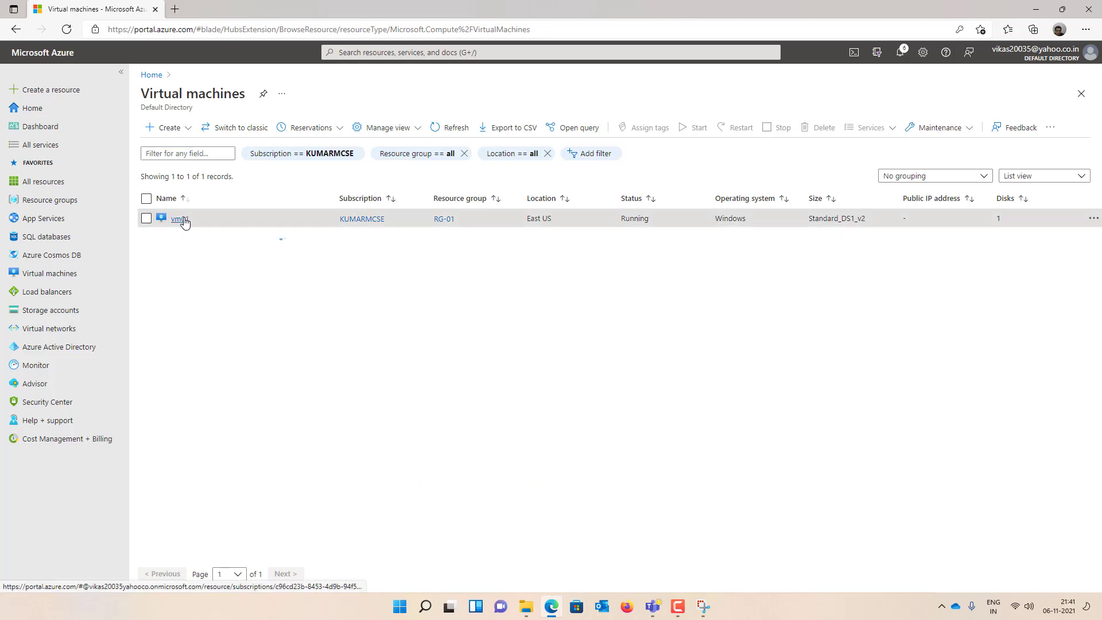
click(180, 218)
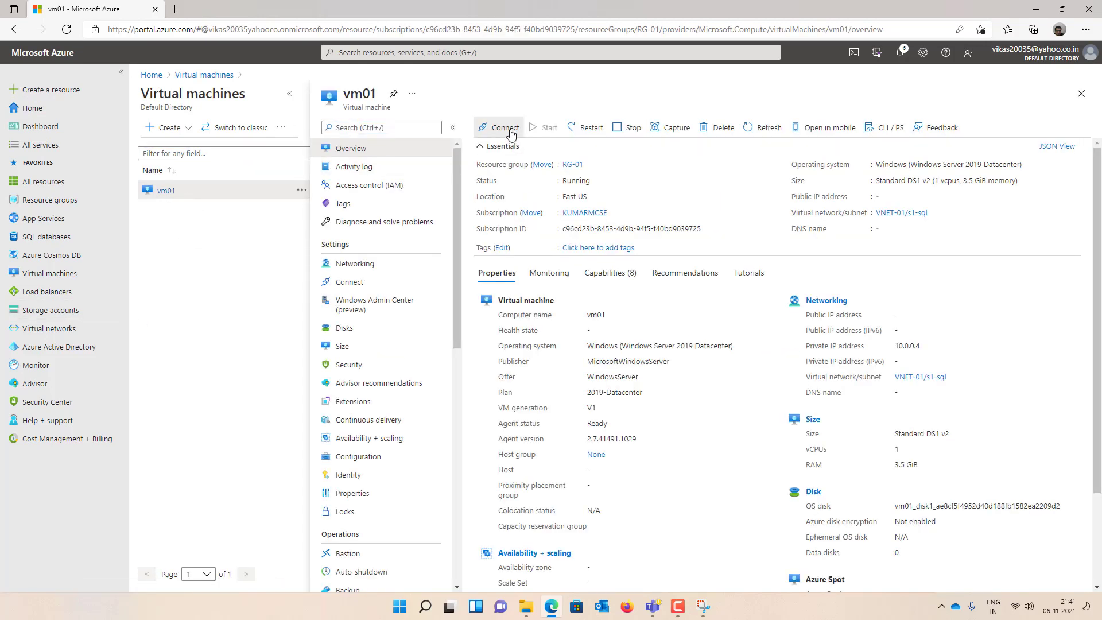
click(502, 127)
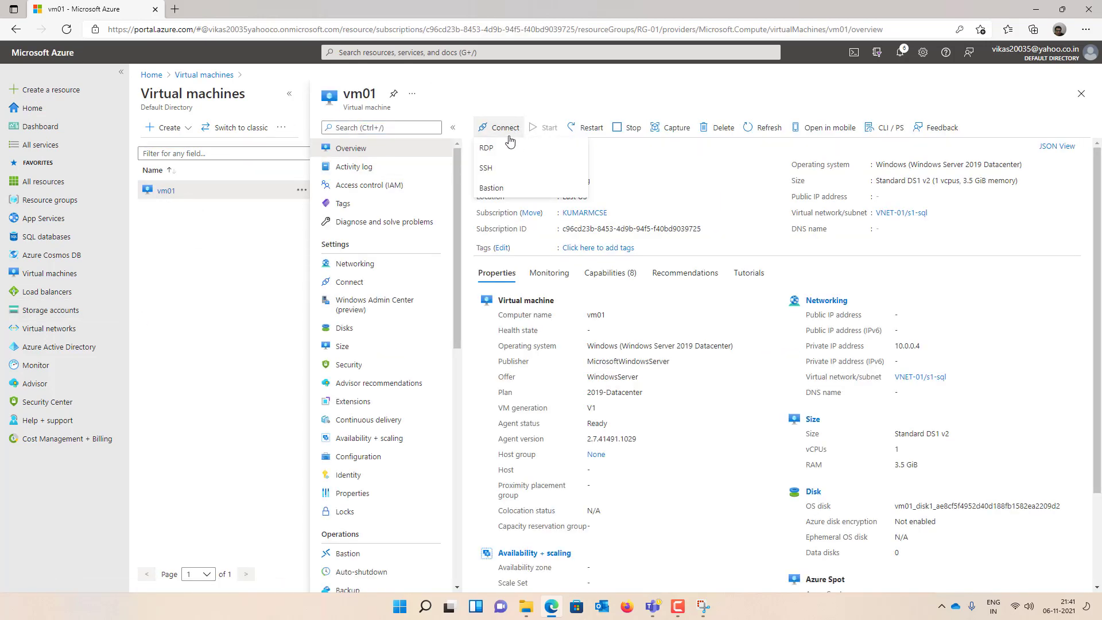
click(493, 194)
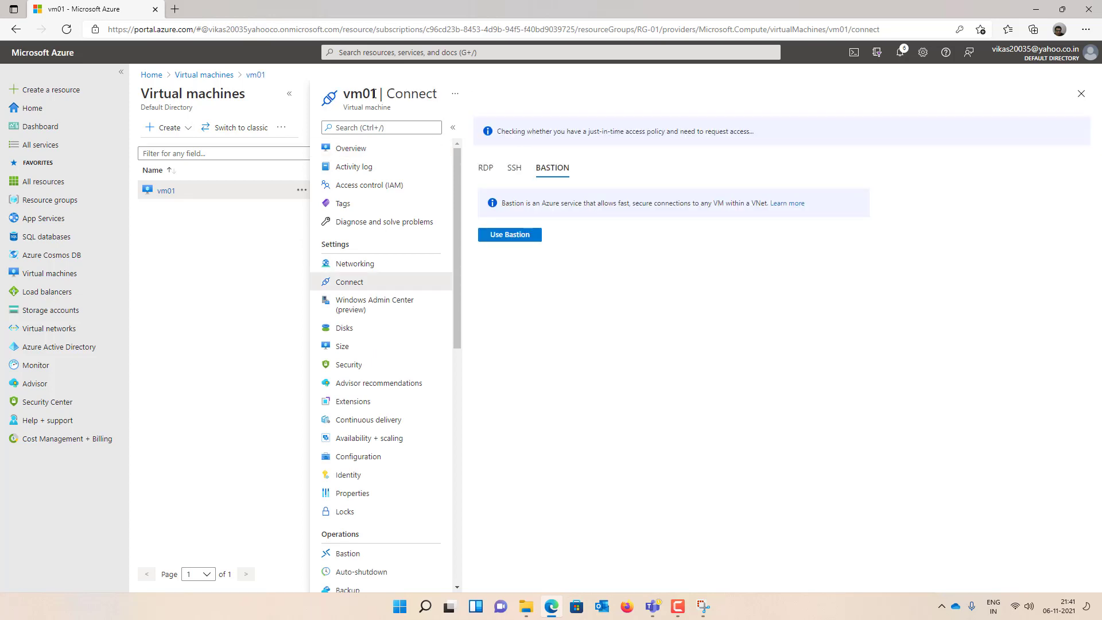
click(522, 235)
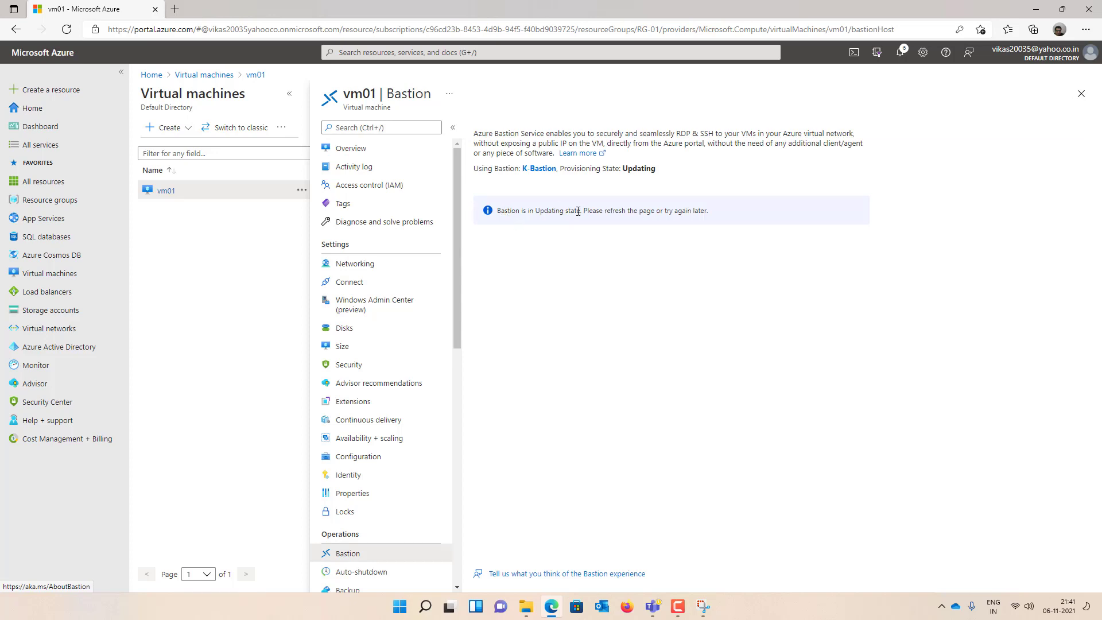
Check the deployment notifications and reload vm01's Bastion page.
drag(497, 210, 670, 211)
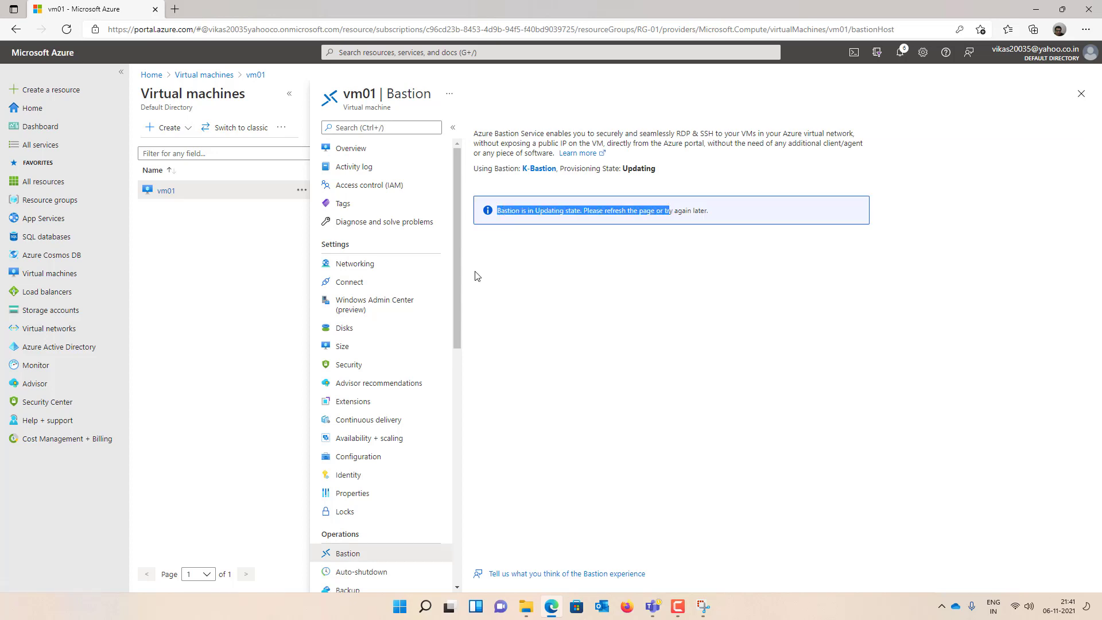
click(900, 52)
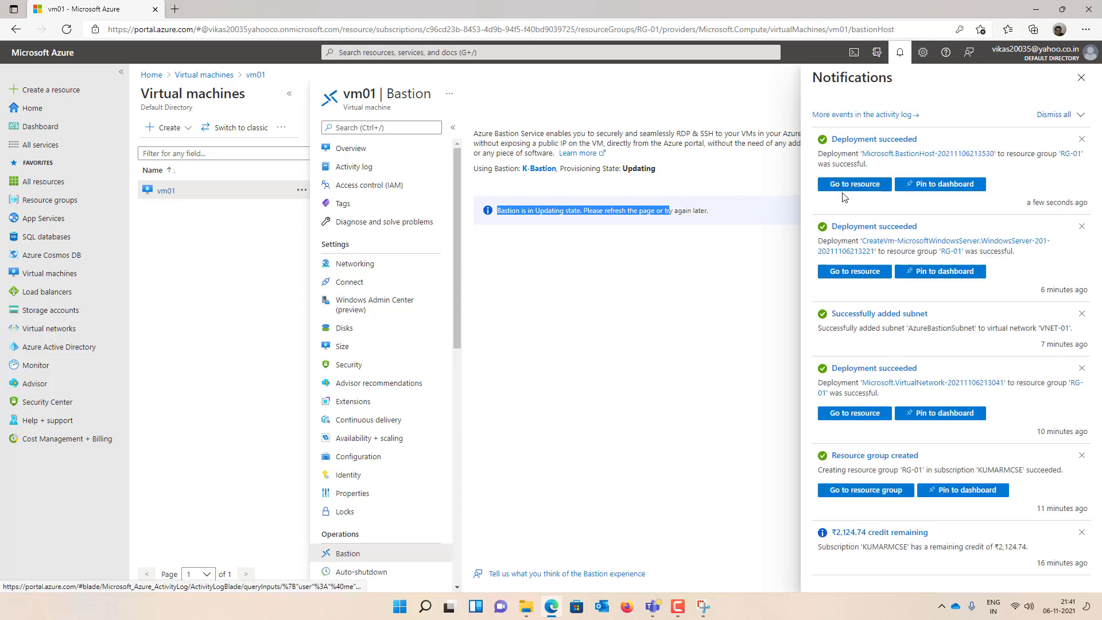
click(899, 52)
click(66, 29)
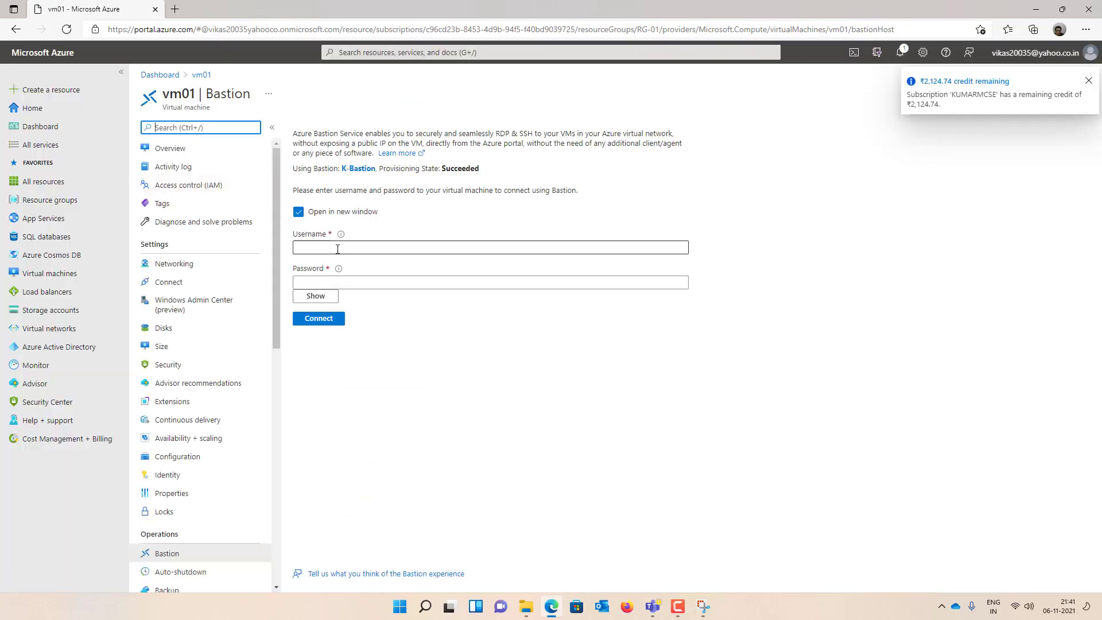
Enter the virtual machine's username and password, and try to connect to vm01 through Bastion.
click(337, 248)
text(KUMAR)
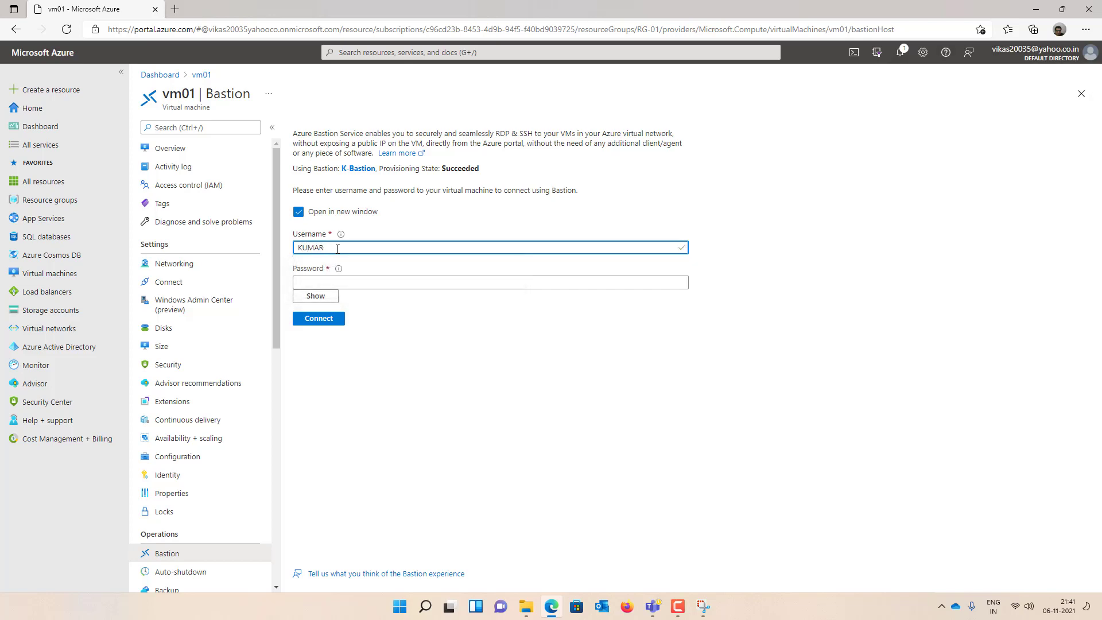
key(Tab)
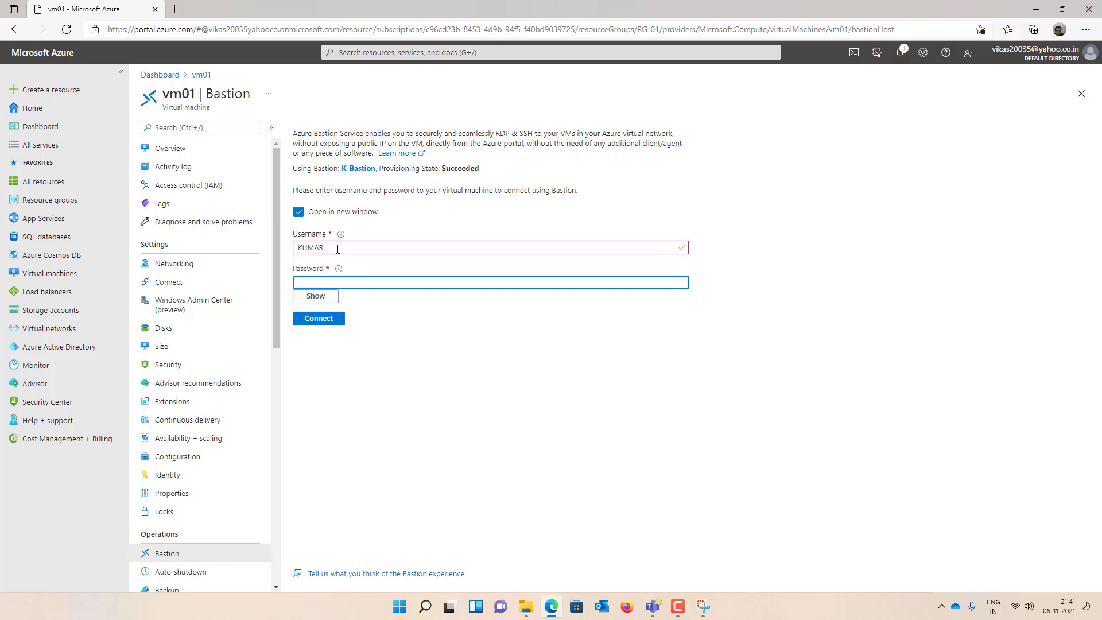
text(•••)
click(325, 319)
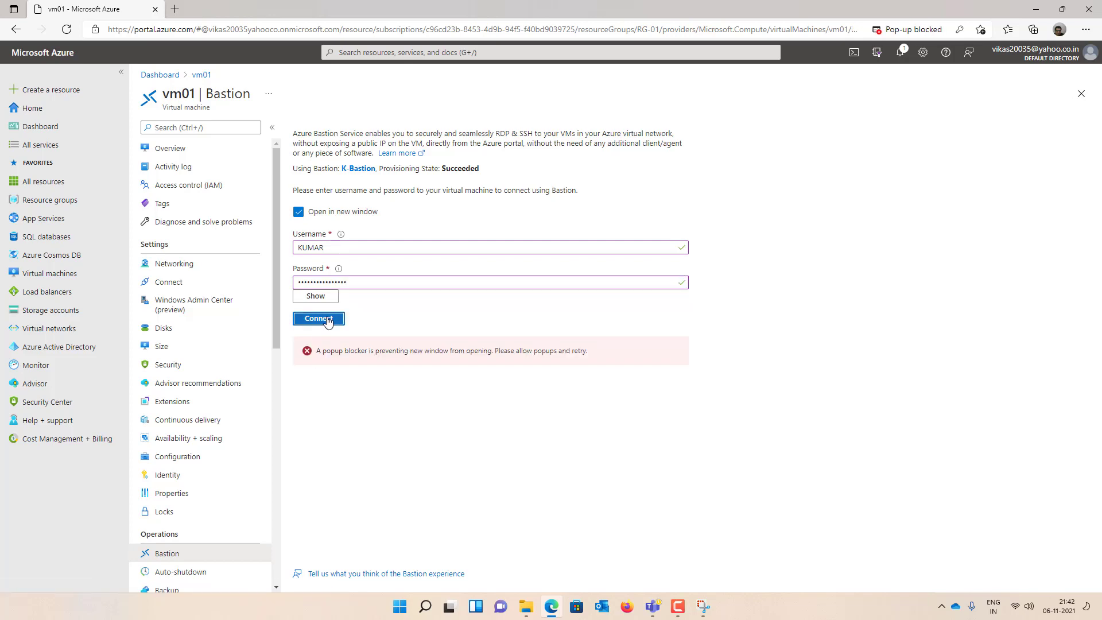
click(909, 29)
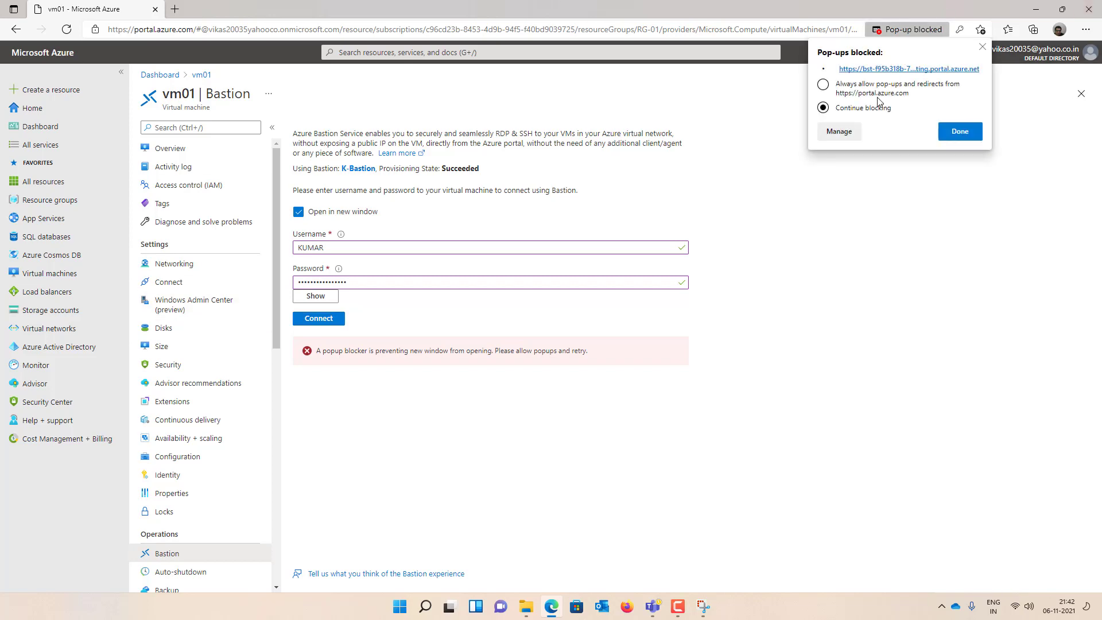
click(856, 93)
click(960, 132)
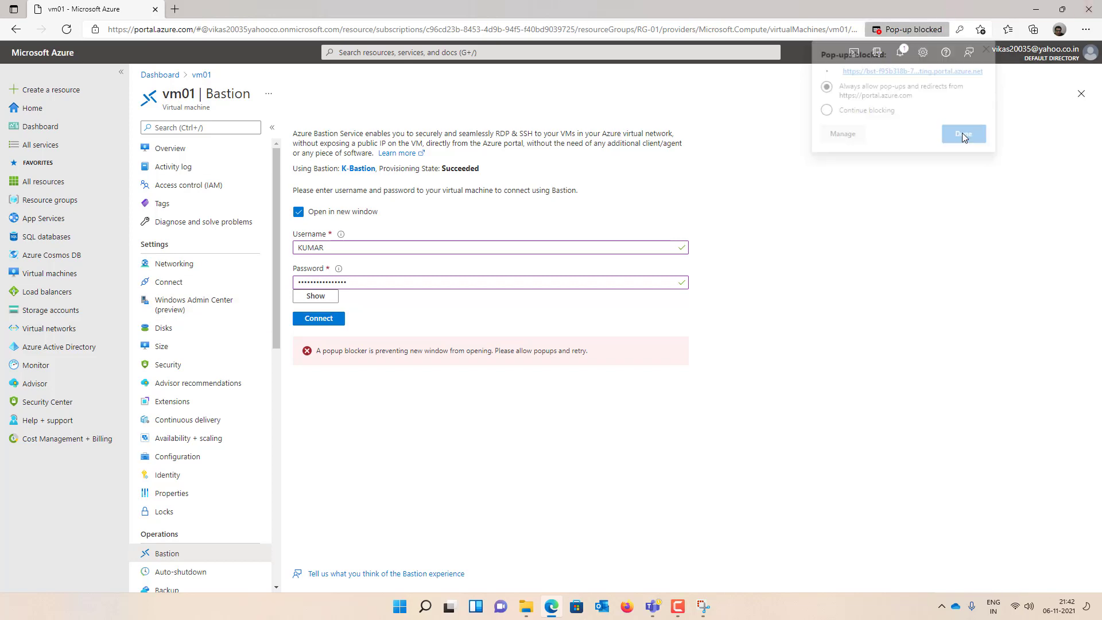
click(305, 318)
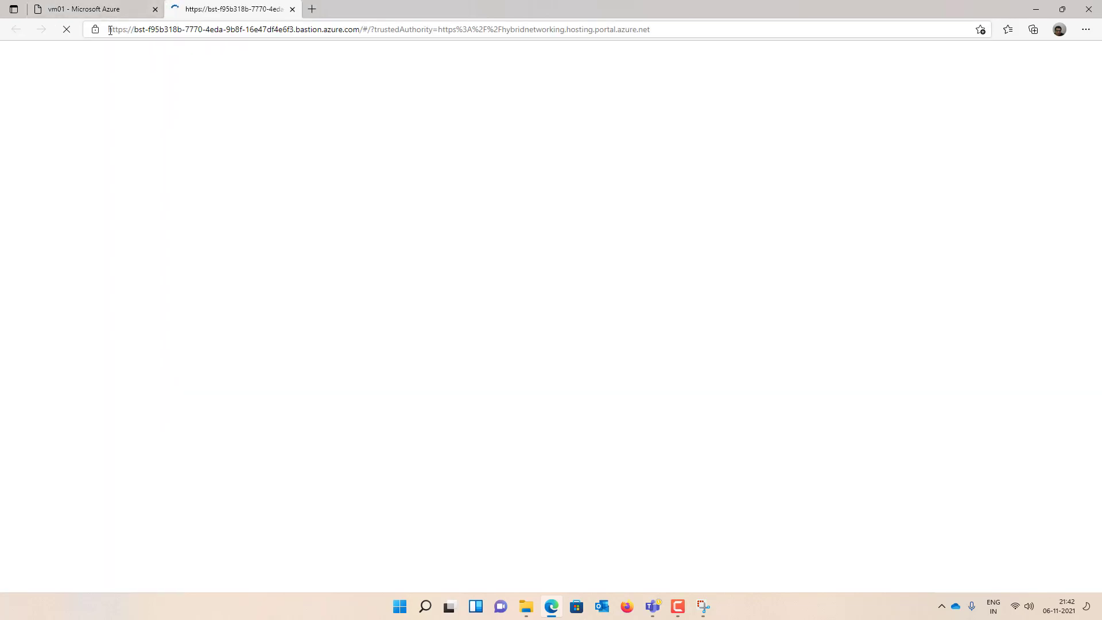
drag(110, 30, 145, 32)
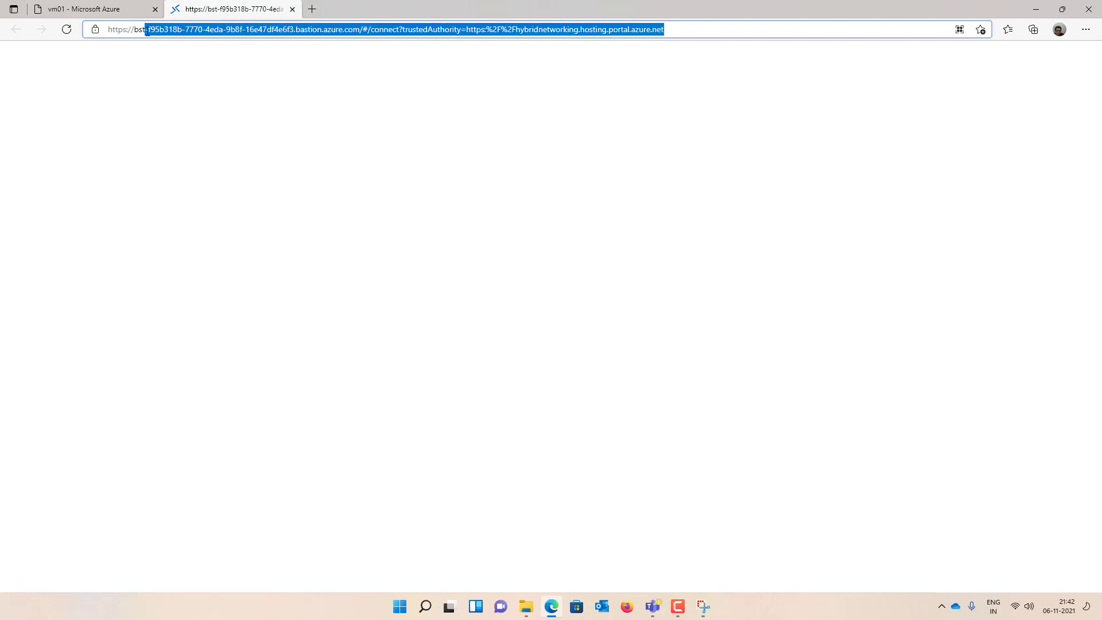